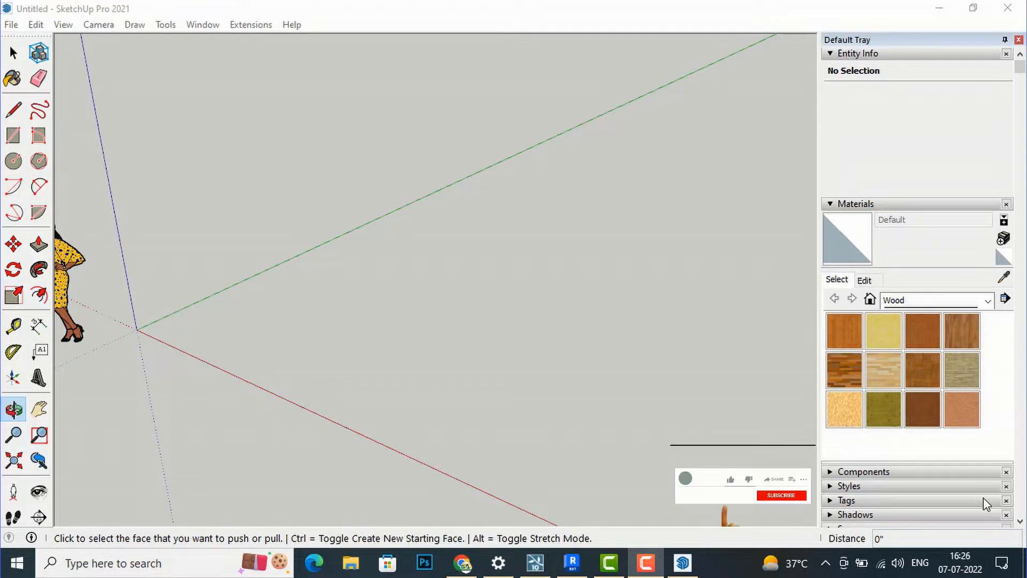
- Draw a 15' by 10' rectangle on the ground plane next to the origin
{"action": "left_click", "coordinate": [21, 52]}
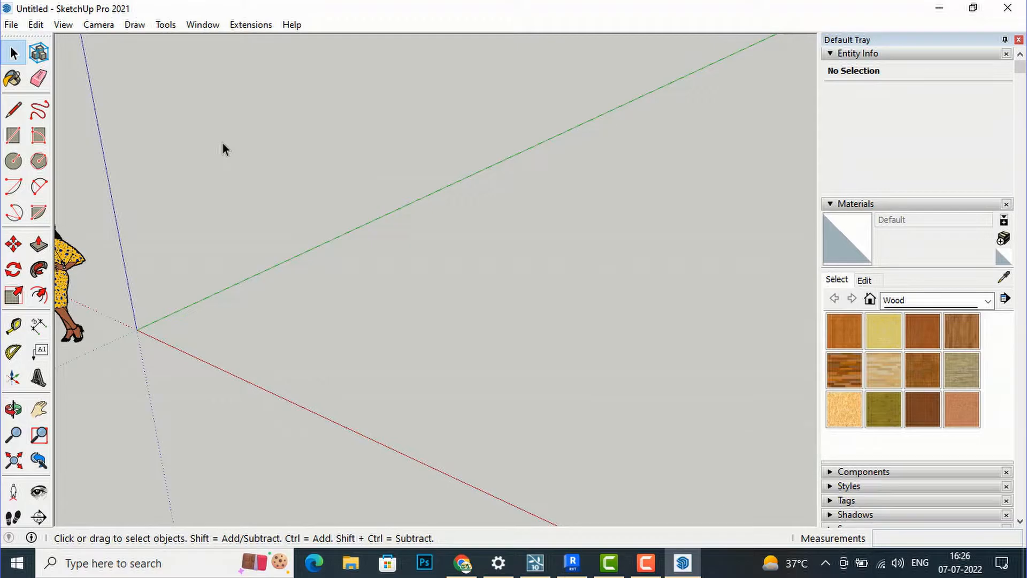
{"action": "left_click", "coordinate": [13, 135]}
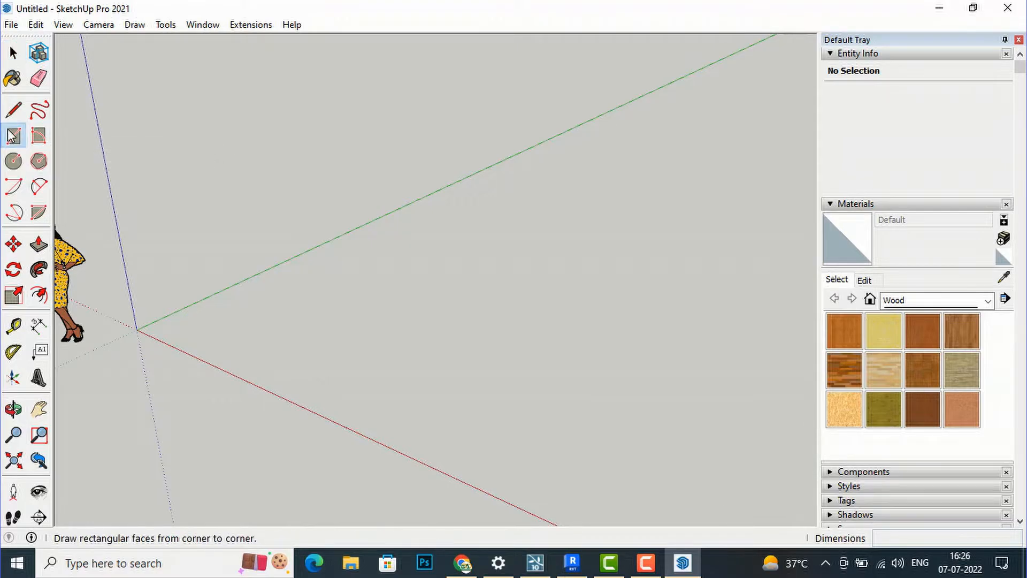
{"action": "left_click", "coordinate": [261, 333]}
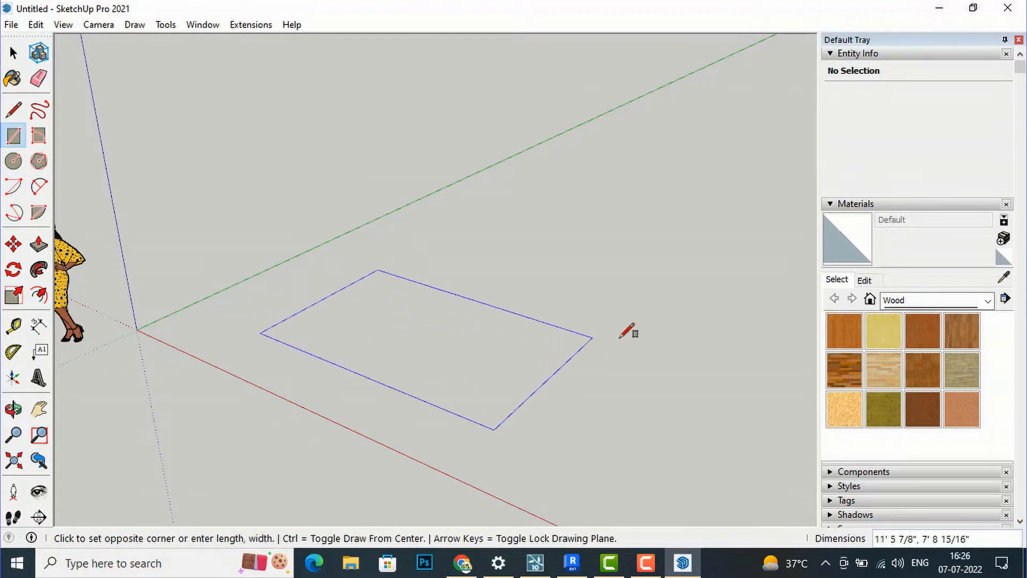
{"action": "type", "text": "15',1"}
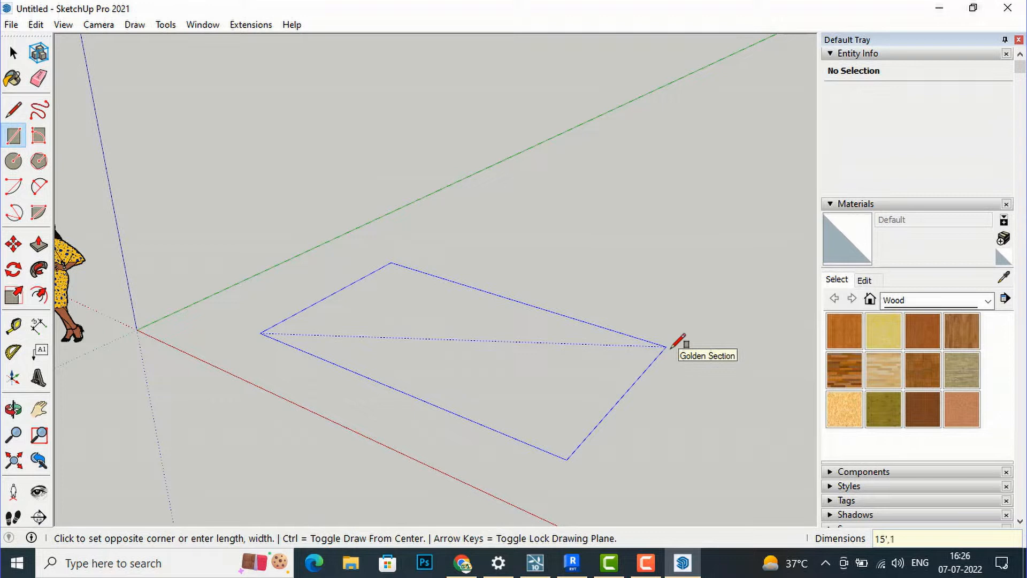
{"action": "type", "text": "0'"}
{"action": "key", "text": "Return"}
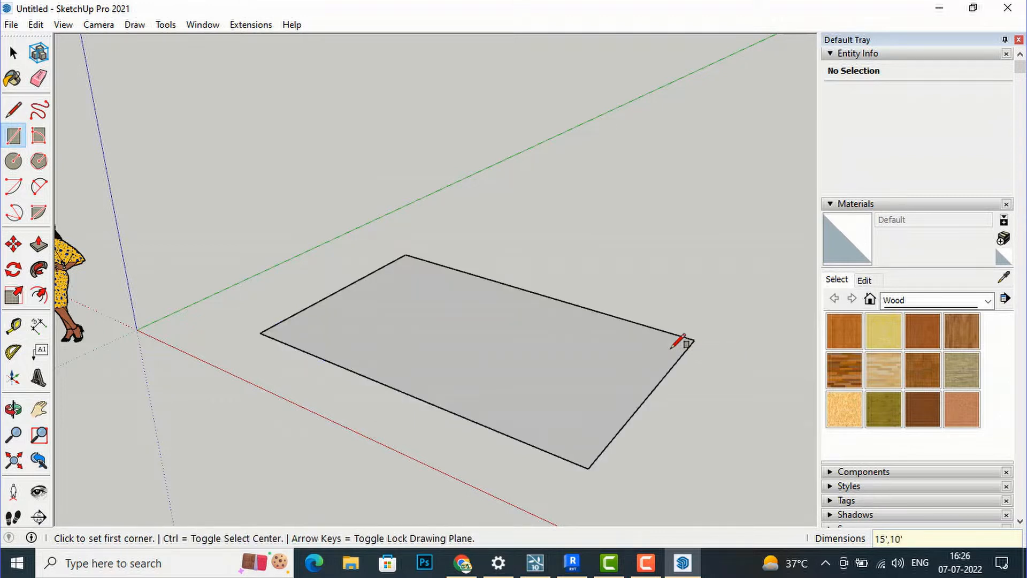
- Offset the rectangle's outline inward by 9" to lay out the wall thickness
{"action": "left_click", "coordinate": [39, 295]}
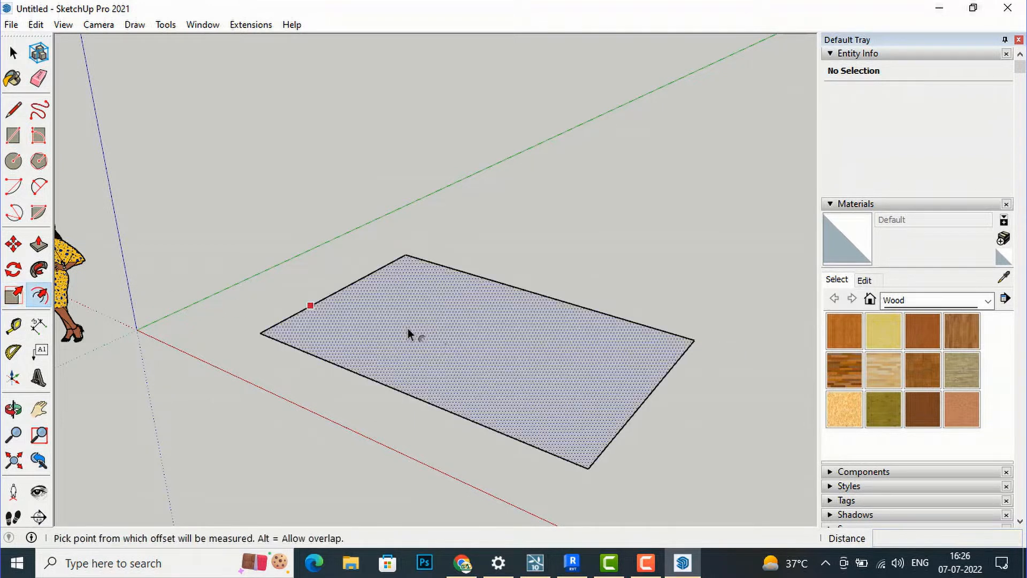
{"action": "left_click", "coordinate": [435, 333]}
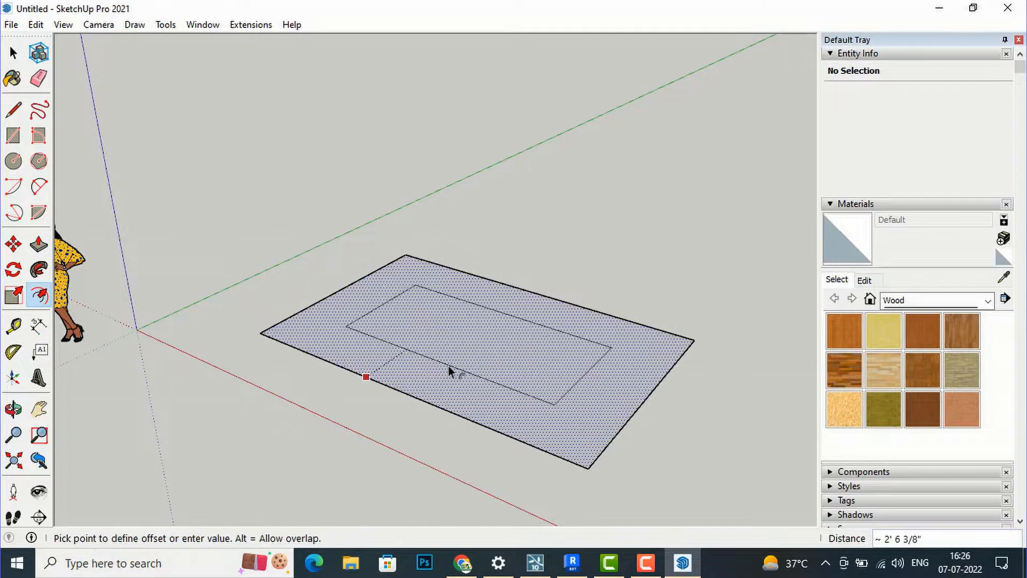
{"action": "left_click", "coordinate": [454, 400]}
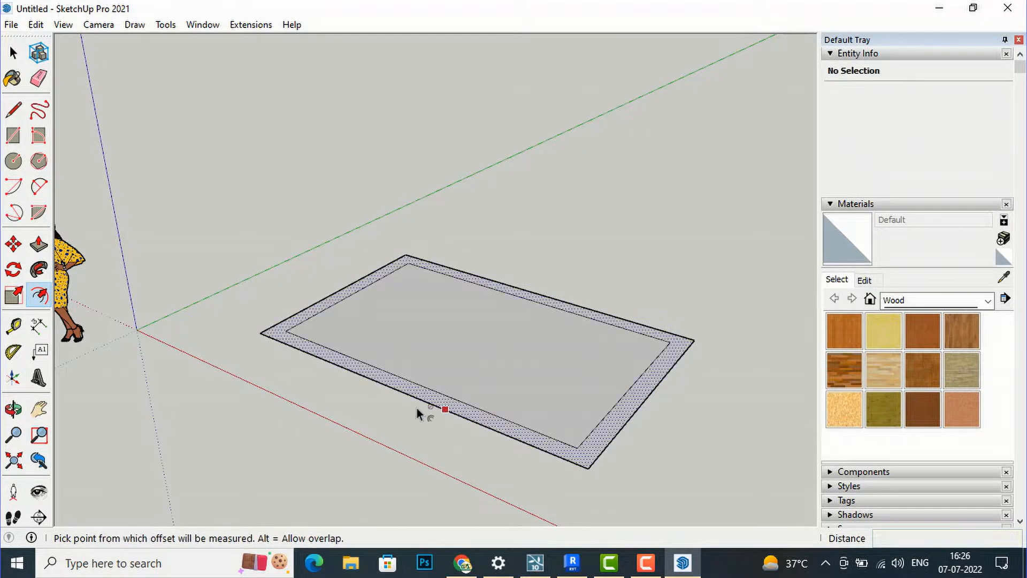
- Push/Pull the outer wall ring up to a height of 10'
{"action": "left_click", "coordinate": [38, 244]}
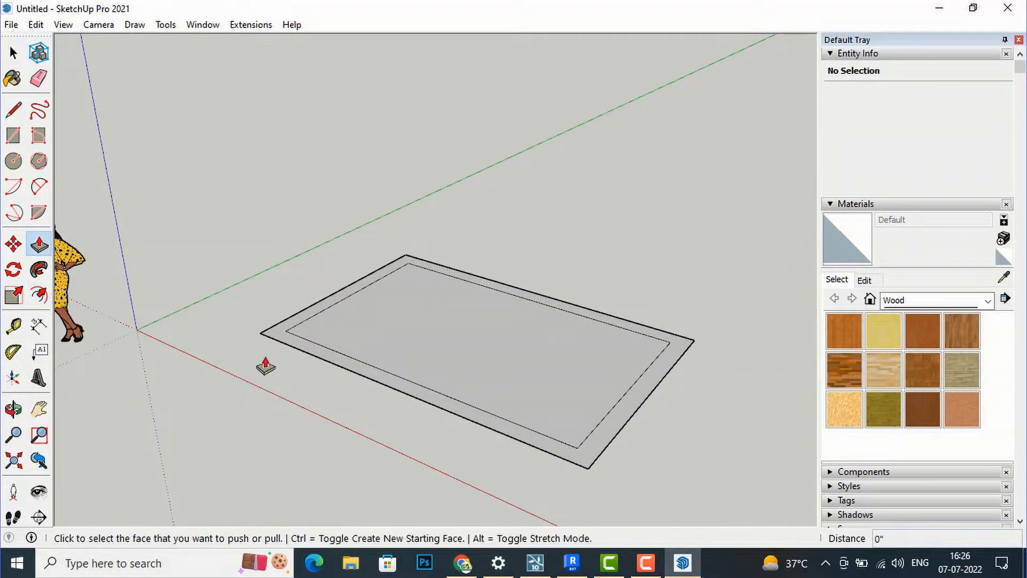
{"action": "left_click", "coordinate": [321, 360]}
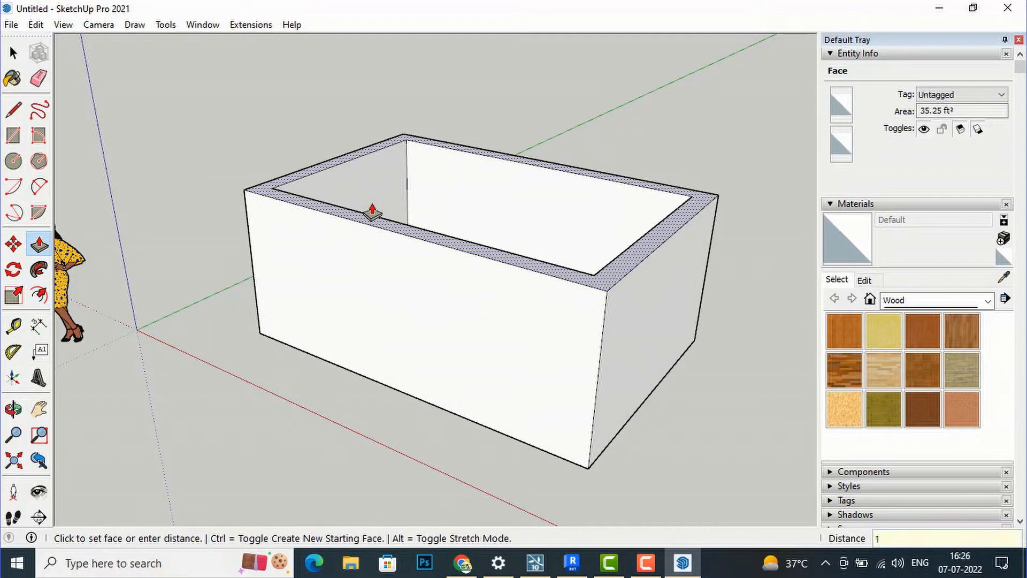
{"action": "type", "text": "10'"}
{"action": "key", "text": "Return"}
{"action": "left_click", "coordinate": [13, 53]}
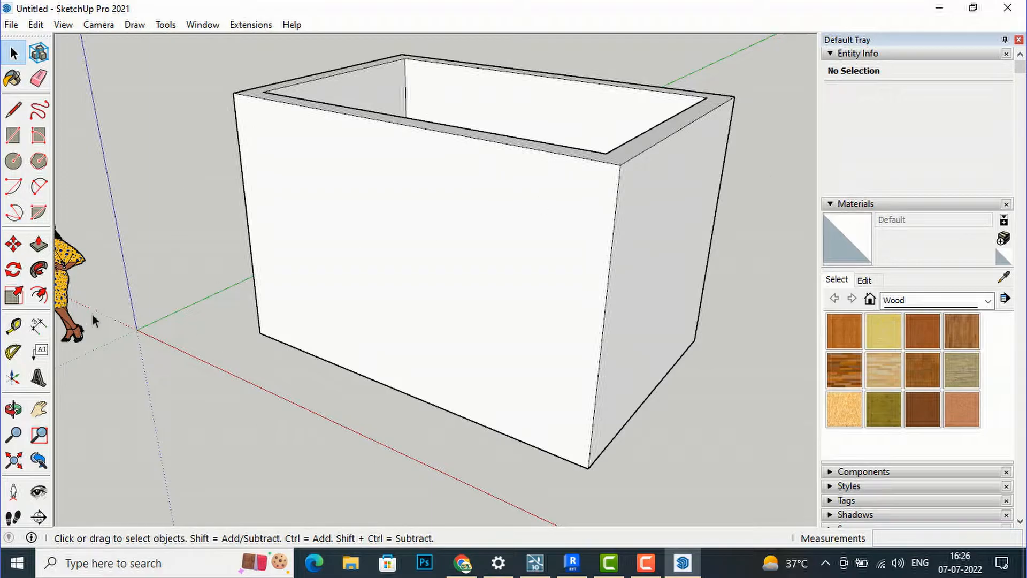
- Draw a 3' by 7' door rectangle on the long front wall, starting on its bottom edge
{"action": "left_click", "coordinate": [15, 139]}
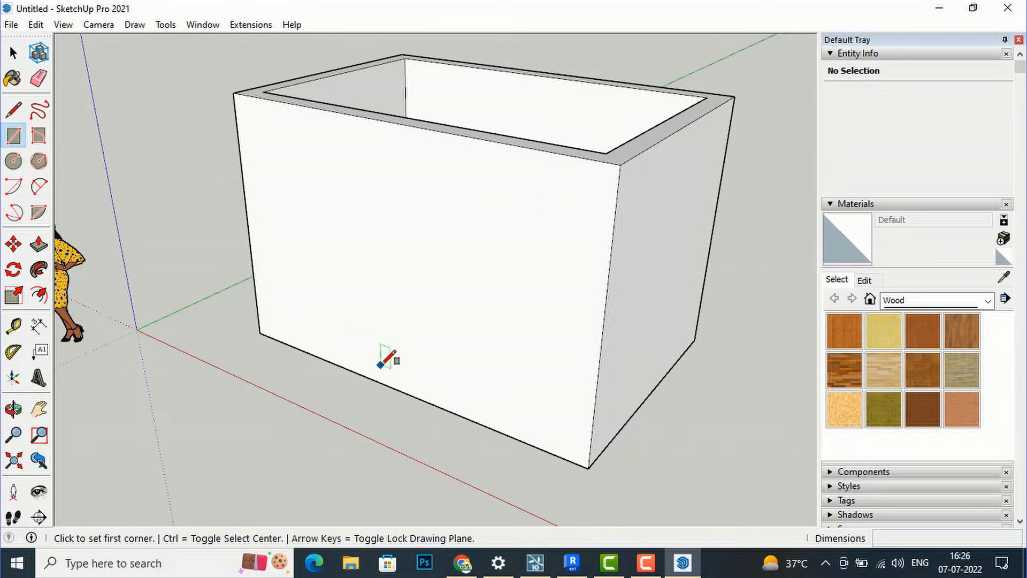
{"action": "left_click", "coordinate": [384, 384]}
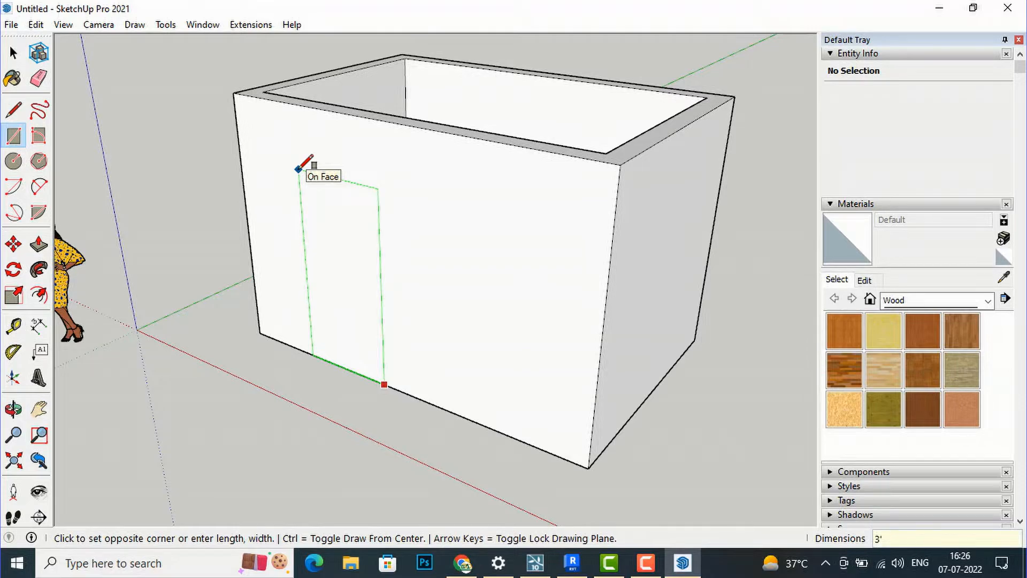
{"action": "type", "text": "3',7'"}
{"action": "key", "text": "Return"}
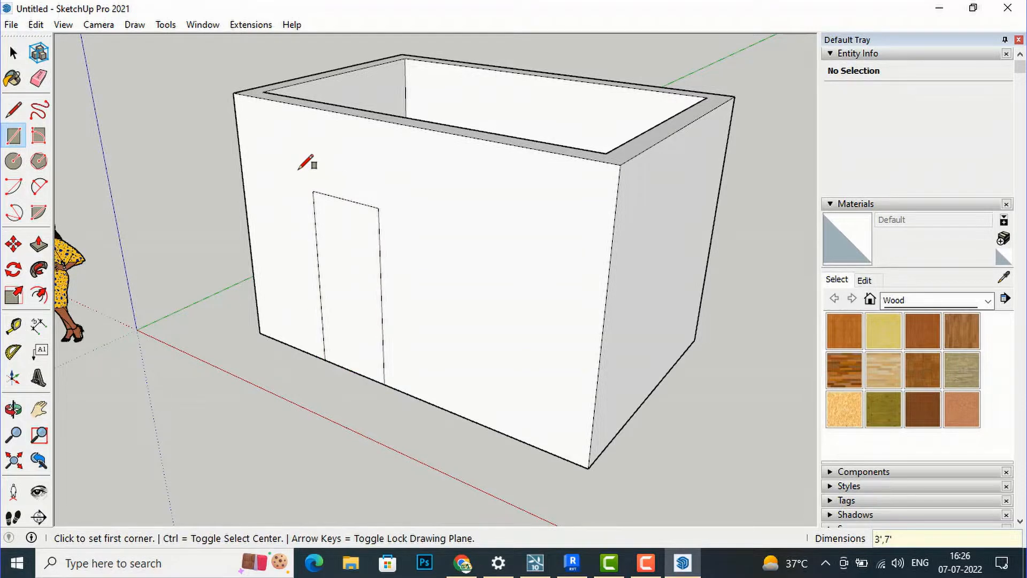
- Push the door rectangle 9" through the wall to cut the door opening
{"action": "left_click", "coordinate": [38, 248]}
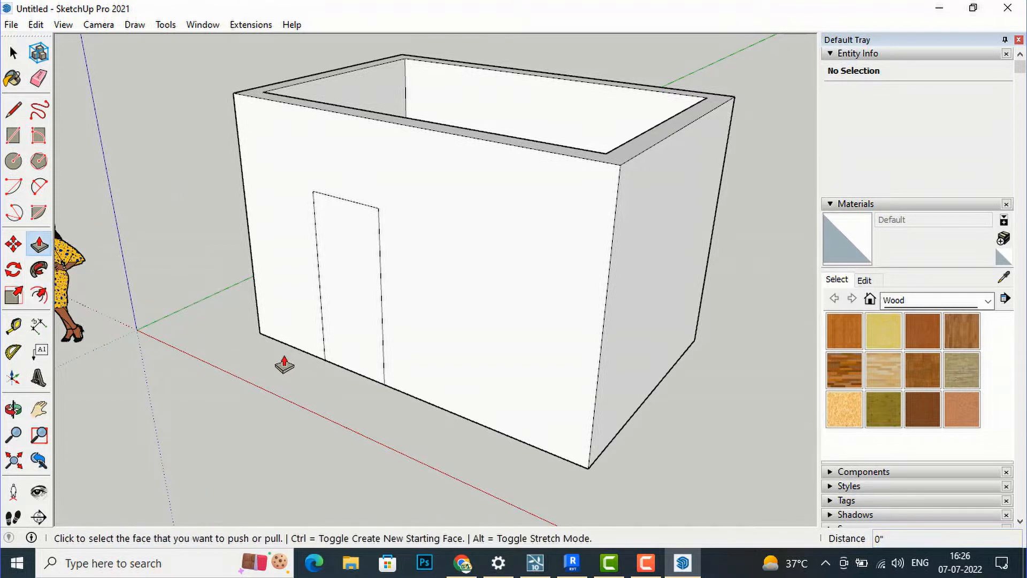
{"action": "left_click", "coordinate": [339, 339]}
{"action": "left_click", "coordinate": [345, 316]}
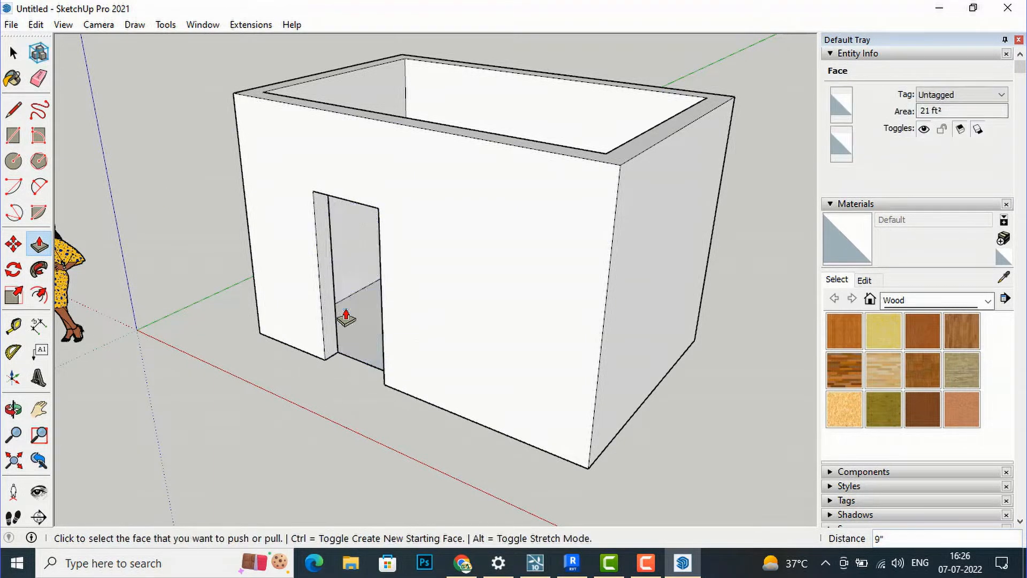
- Select all the connected geometry of the room and make it a group
{"action": "key", "text": "o"}
{"action": "left_click_drag", "start_coordinate": [514, 107], "coordinate": [560, 351]}
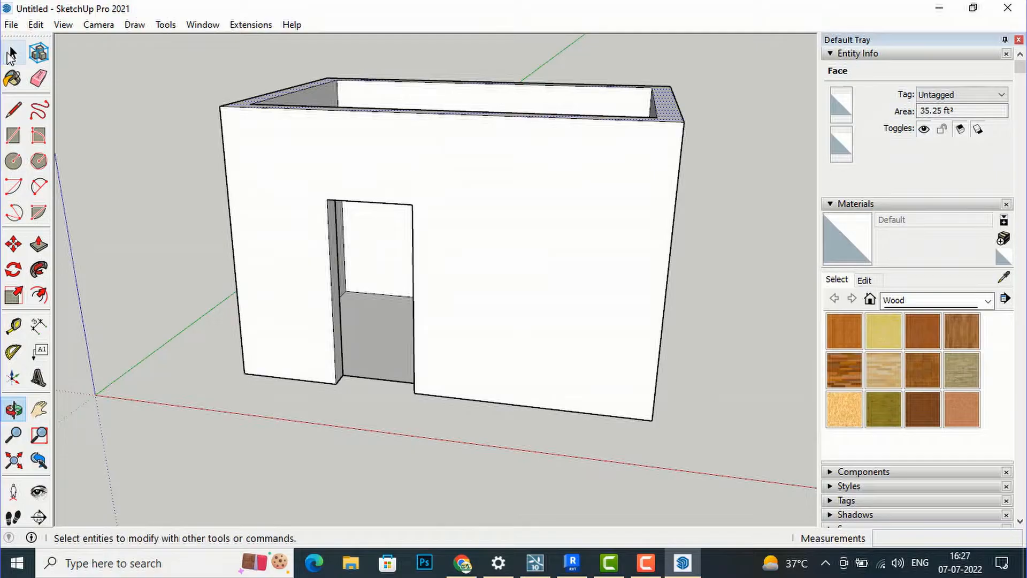
{"action": "left_click", "coordinate": [13, 52]}
{"action": "triple_click", "coordinate": [300, 178]}
{"action": "right_click", "coordinate": [301, 178]}
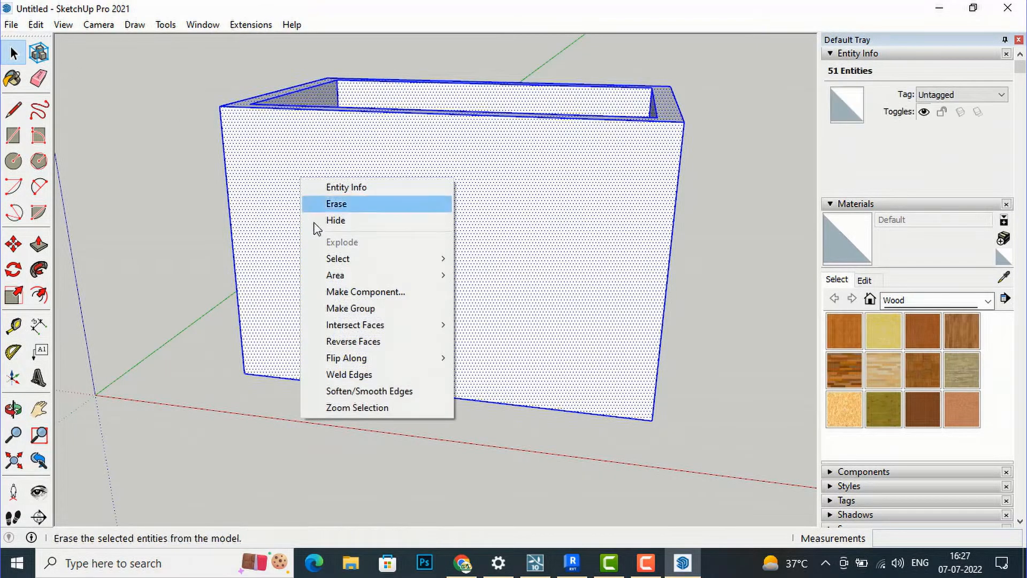
{"action": "left_click", "coordinate": [335, 308]}
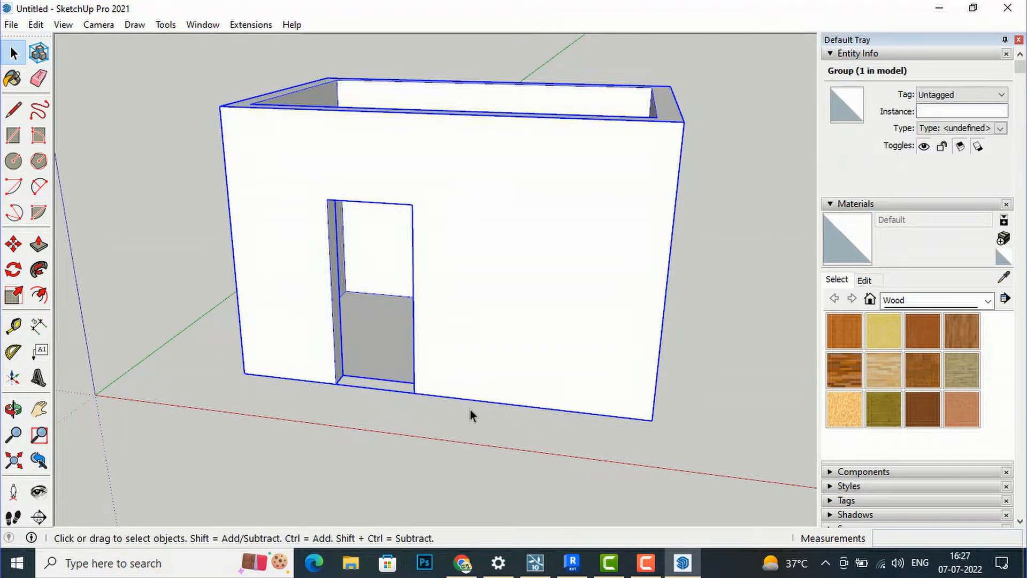
{"action": "left_click", "coordinate": [120, 213]}
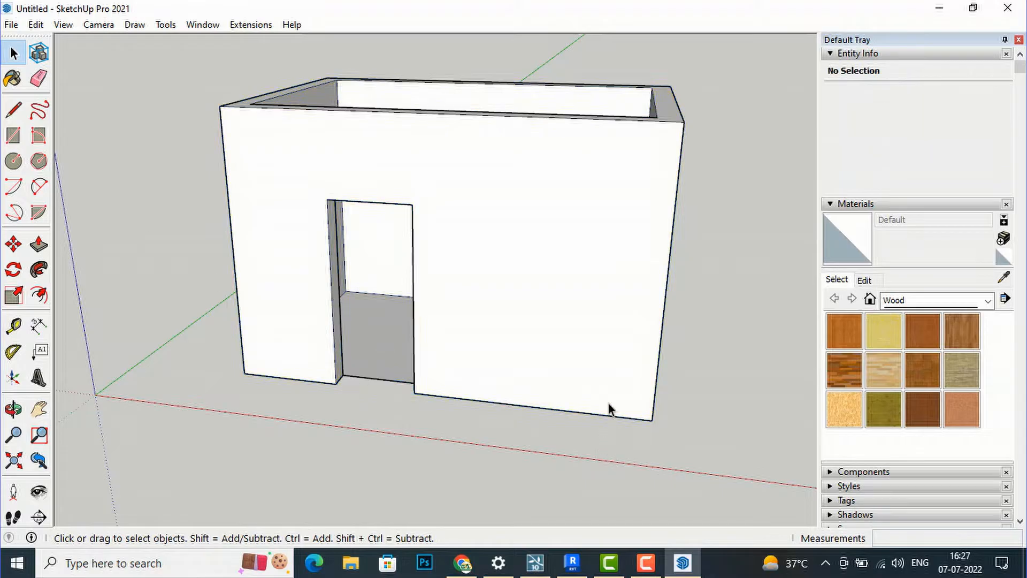
- Draw a 3' by 7' rectangle across the door opening, from its lower outer corner to the opposite upper corner
{"action": "key", "text": "o"}
{"action": "left_click_drag", "start_coordinate": [624, 348], "coordinate": [543, 338]}
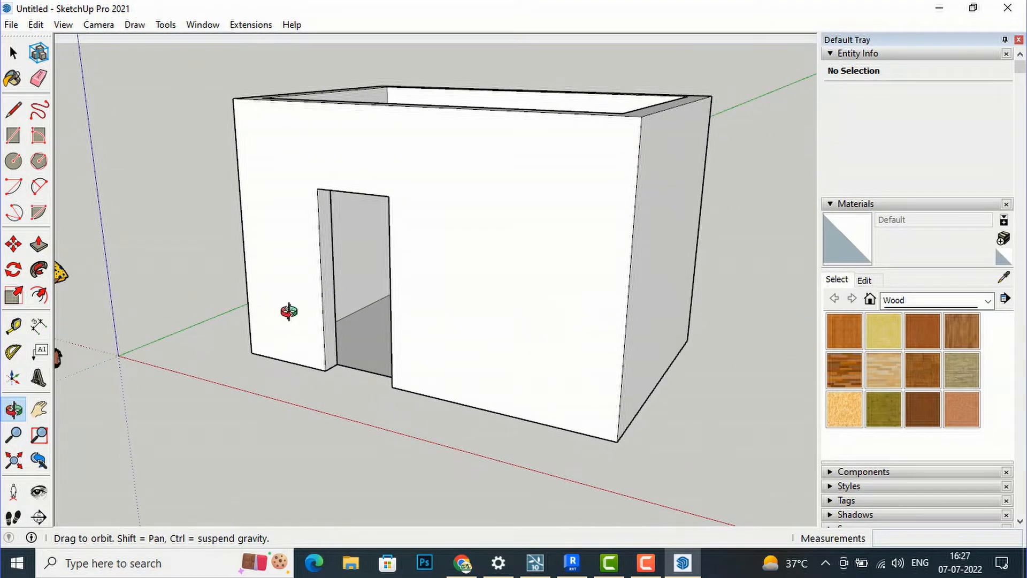
{"action": "left_click", "coordinate": [13, 136]}
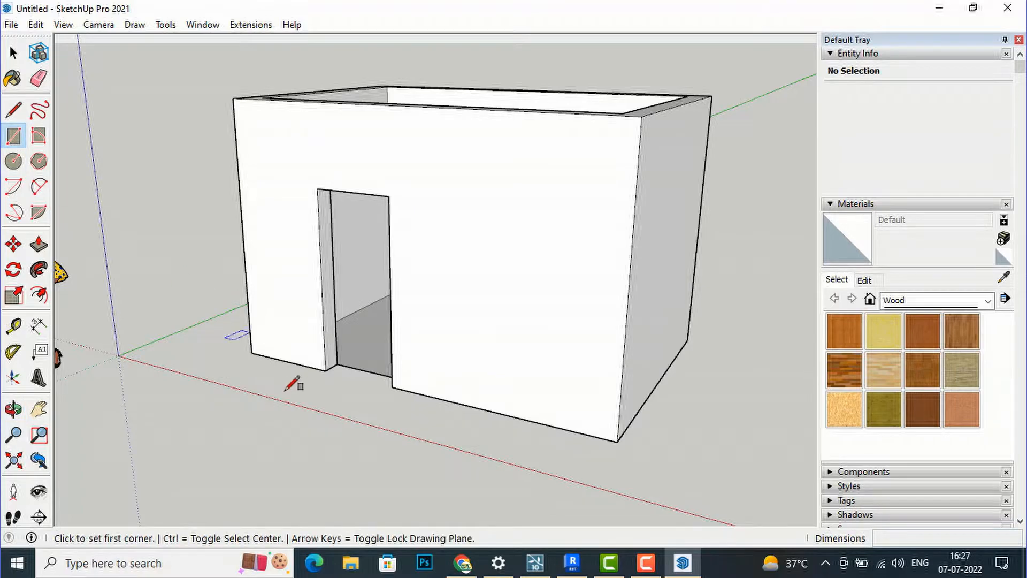
{"action": "left_click", "coordinate": [325, 371]}
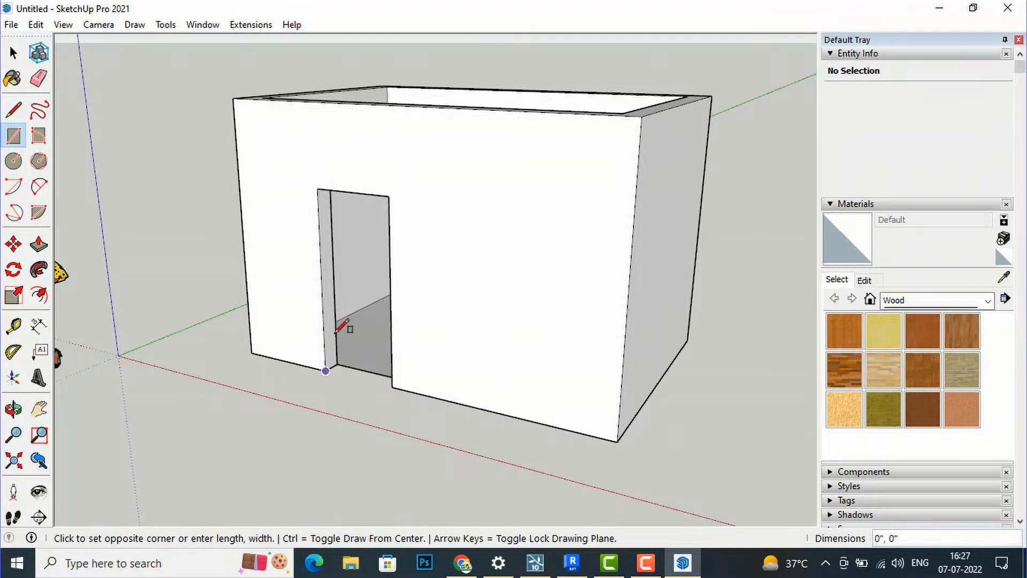
{"action": "left_click", "coordinate": [389, 196]}
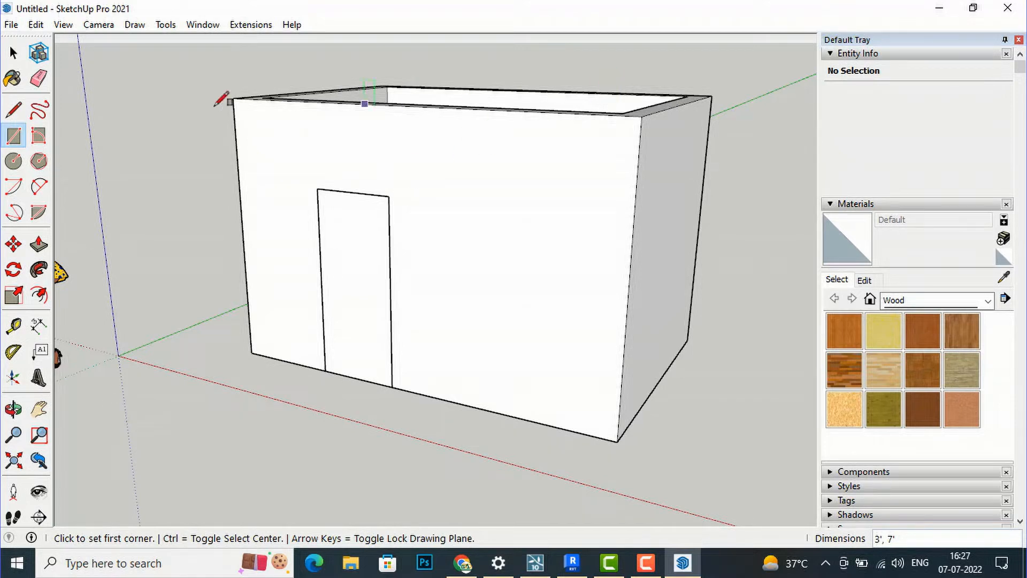
- Push/Pull the new door rectangle about 9 1/16" inward from inside the room, filling the opening to the inner wall face
{"action": "key", "text": "o"}
{"action": "left_click_drag", "start_coordinate": [586, 239], "coordinate": [45, 444]}
{"action": "left_click_drag", "start_coordinate": [354, 290], "coordinate": [241, 305]}
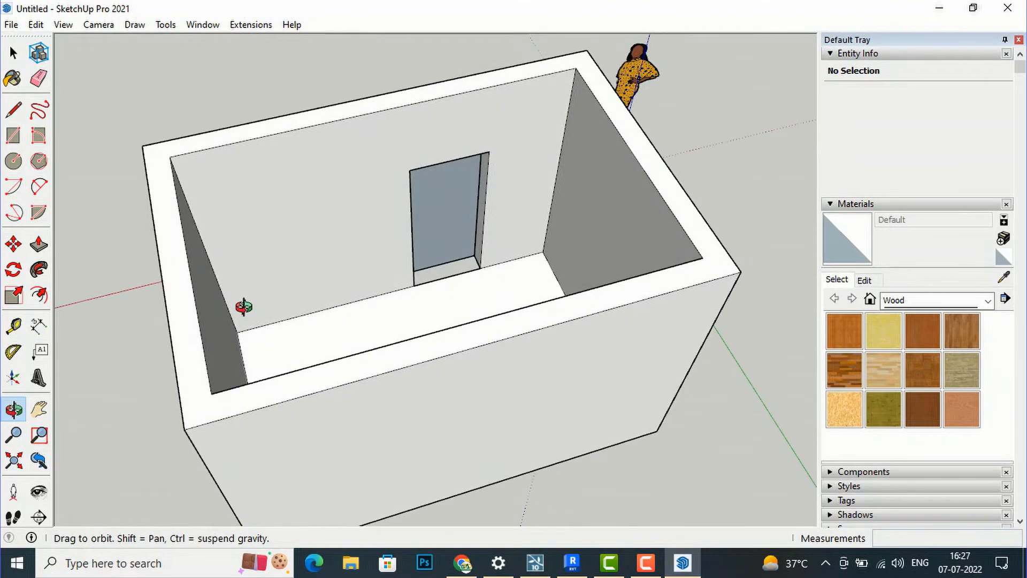
{"action": "scroll", "coordinate": [513, 239], "scroll_direction": "up", "scroll_amount": 5}
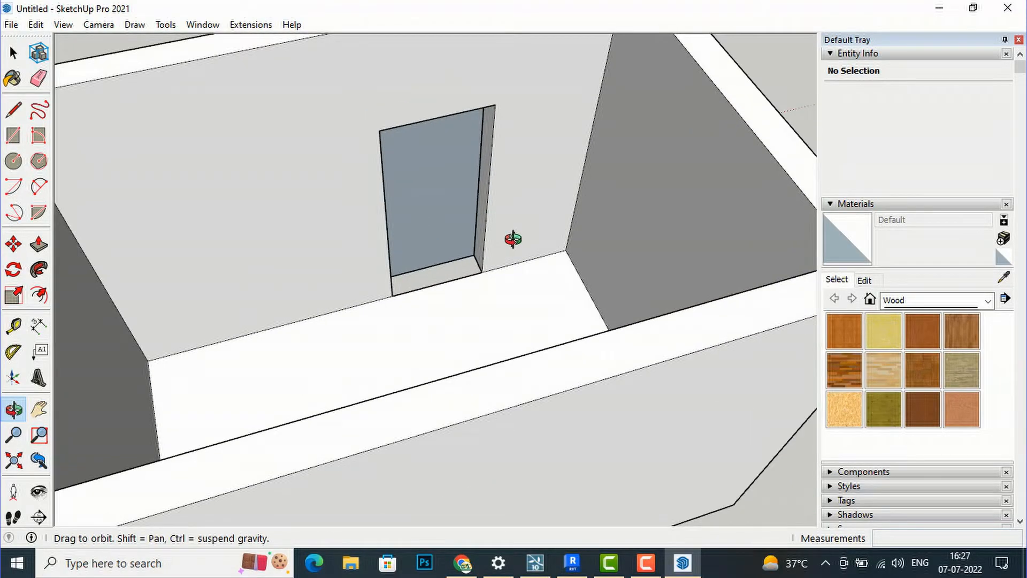
{"action": "left_click", "coordinate": [38, 244]}
{"action": "left_click", "coordinate": [422, 224]}
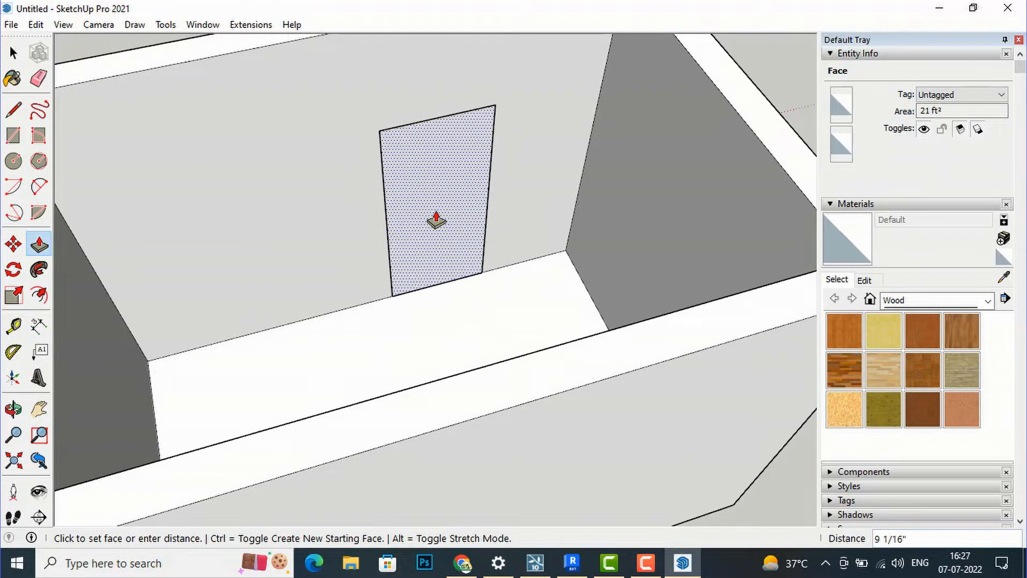
{"action": "key", "text": "Escape"}
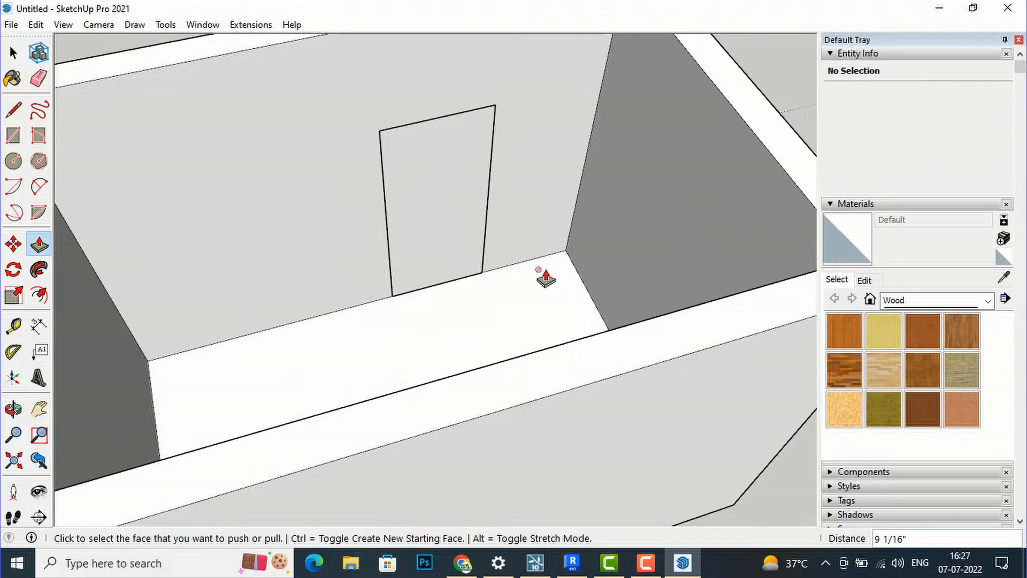
- Offset the outline of the door's outer face inward to form a narrow door frame
{"action": "middle_click_drag", "start_coordinate": [557, 279], "coordinate": [604, 281]}
{"action": "left_click_drag", "start_coordinate": [604, 281], "coordinate": [1020, 180]}
{"action": "left_click_drag", "start_coordinate": [456, 334], "coordinate": [844, 257]}
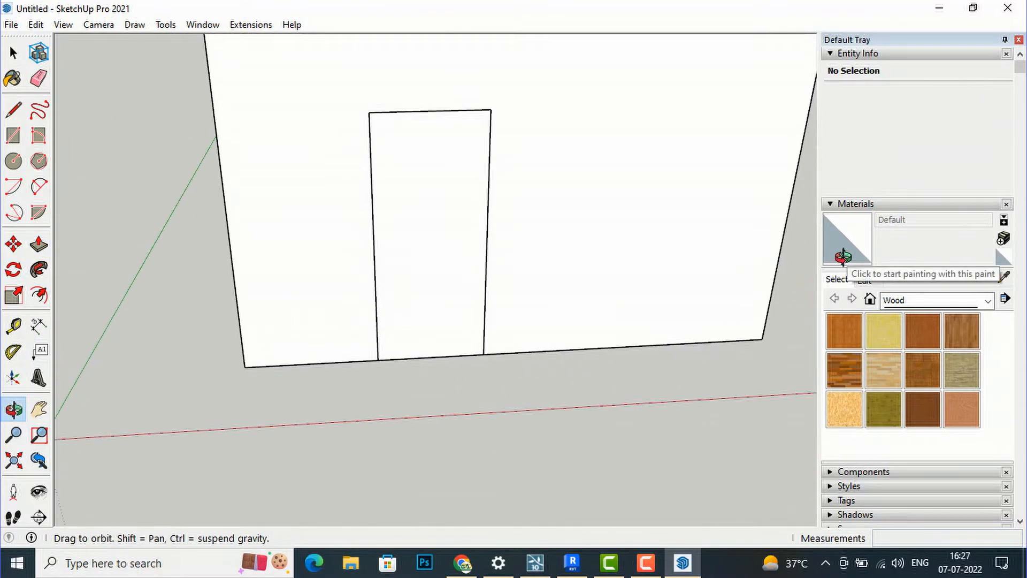
{"action": "left_click", "coordinate": [40, 296]}
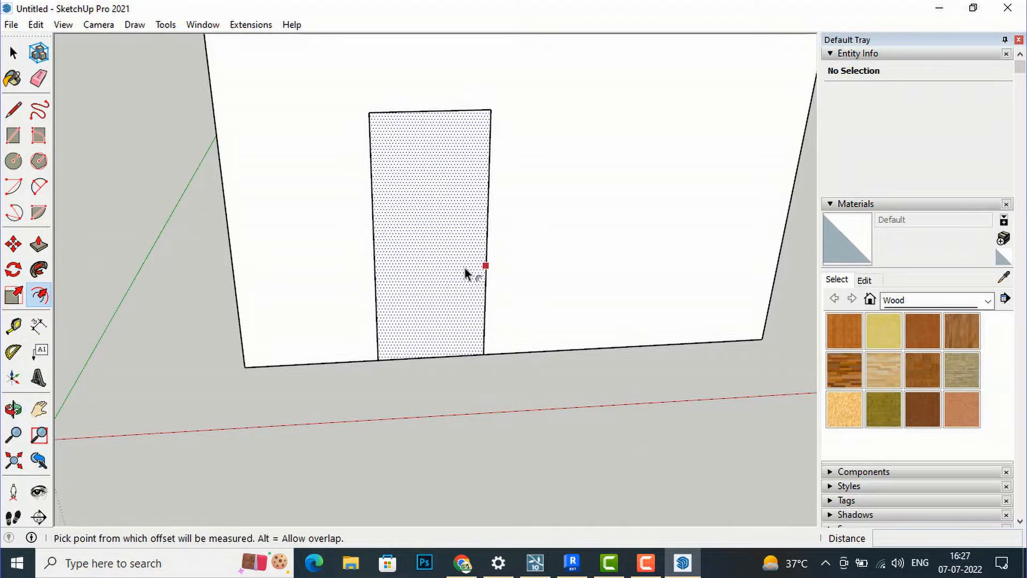
{"action": "left_click", "coordinate": [427, 280]}
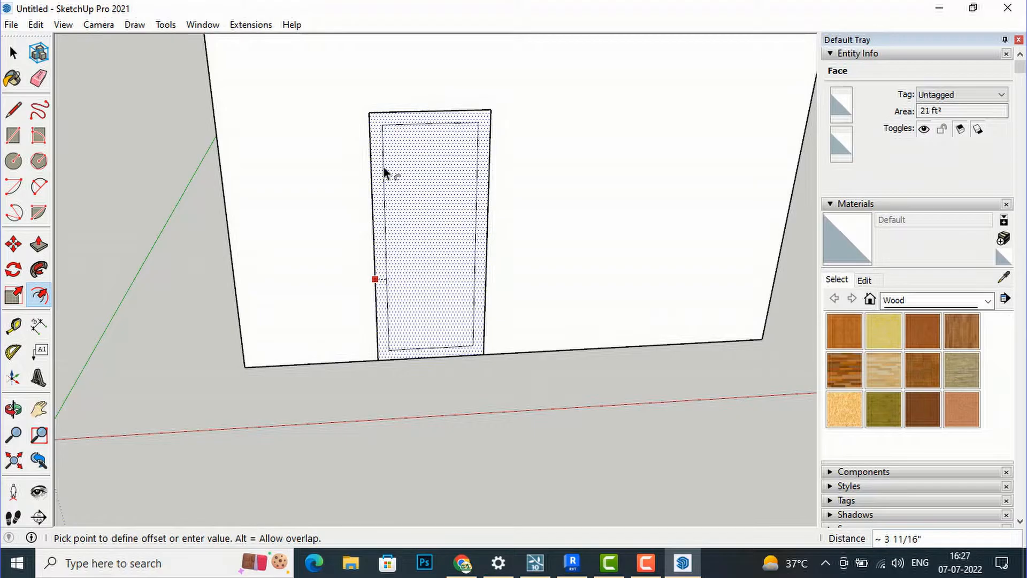
{"action": "key", "text": "Return"}
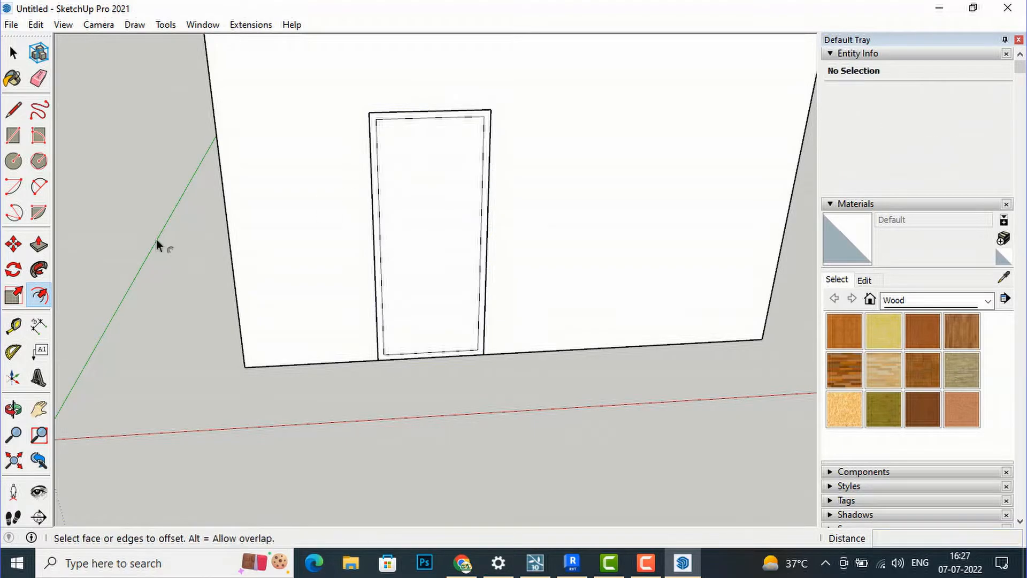
- Push the panel inside the door frame inward by about 1' 11 7/16"
{"action": "left_click", "coordinate": [36, 247]}
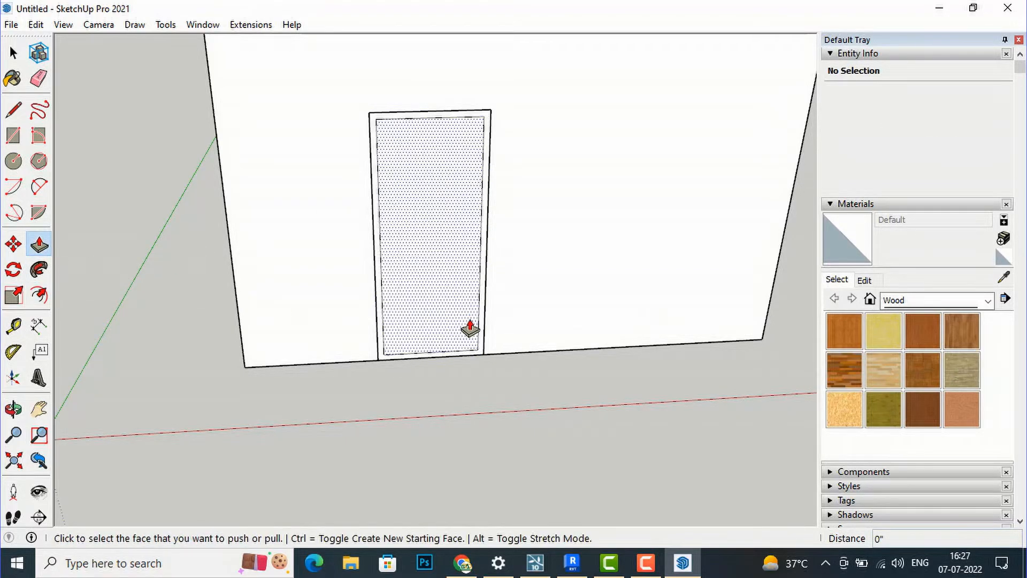
{"action": "left_click", "coordinate": [468, 329]}
{"action": "left_click", "coordinate": [469, 333]}
{"action": "left_click", "coordinate": [459, 308]}
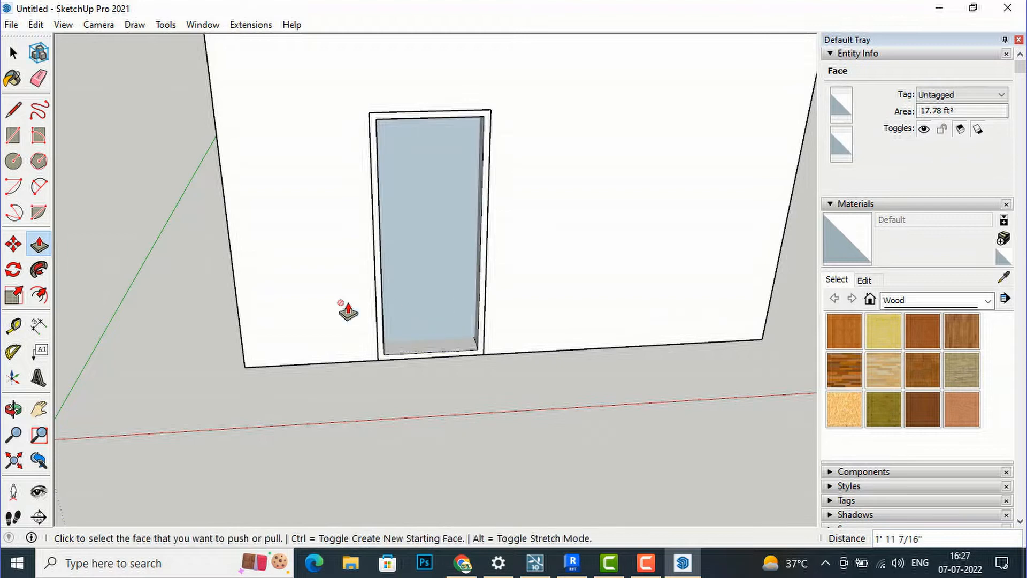
{"action": "middle_click_drag", "start_coordinate": [550, 236], "coordinate": [71, 133]}
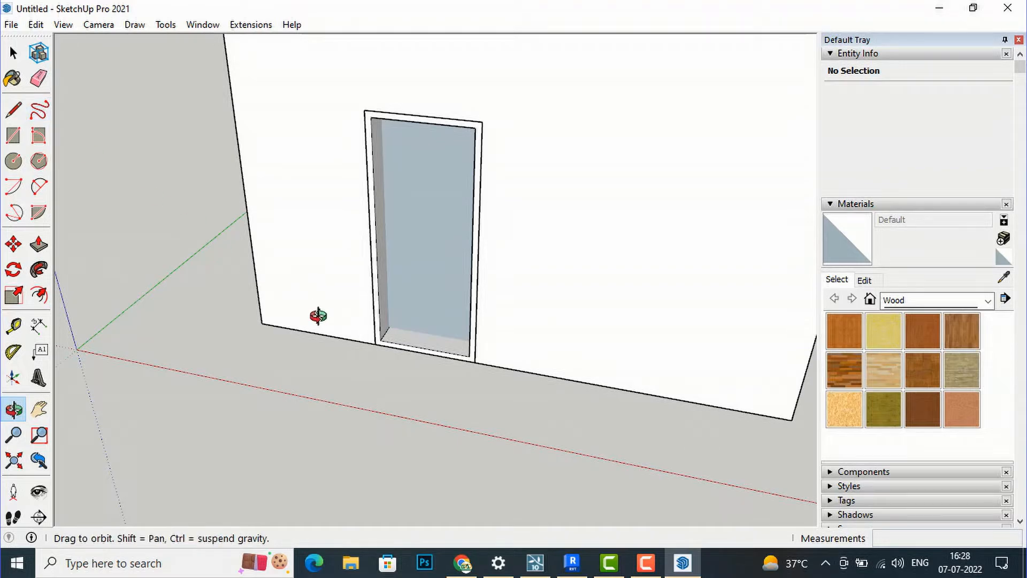
- Undo the last push and push the panel inside the door frame 9 1/16" through to the inner wall face, leaving an opening
{"action": "key", "text": "ctrl+z"}
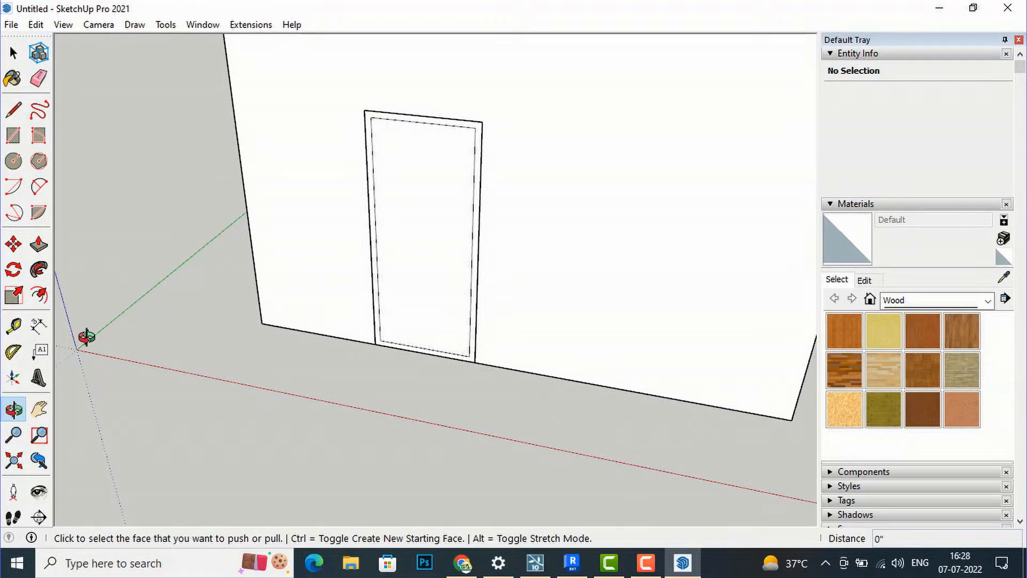
{"action": "left_click", "coordinate": [38, 244]}
{"action": "left_click", "coordinate": [437, 321]}
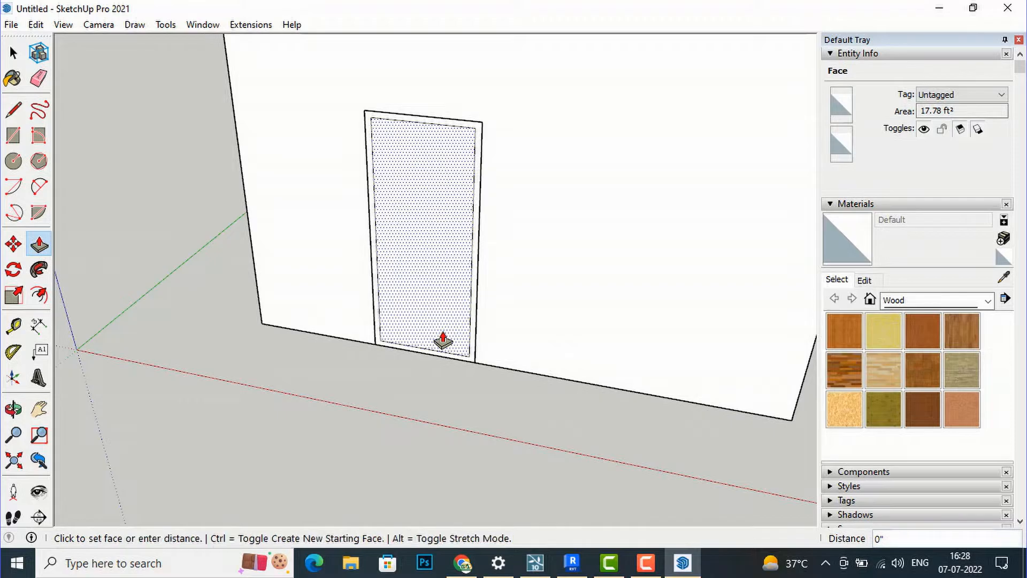
{"action": "left_click", "coordinate": [437, 280]}
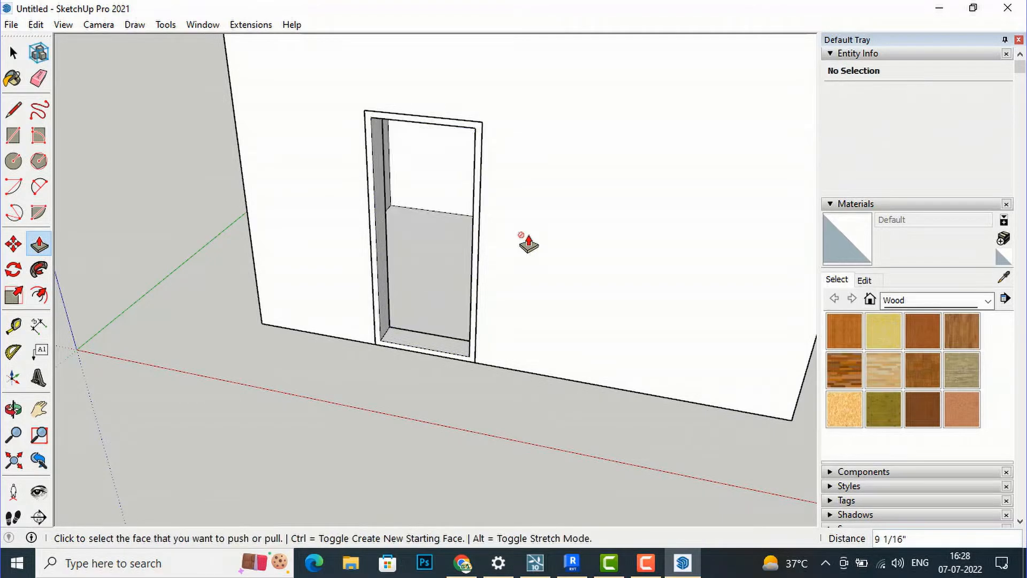
{"action": "middle_click_drag", "start_coordinate": [529, 244], "coordinate": [959, 152]}
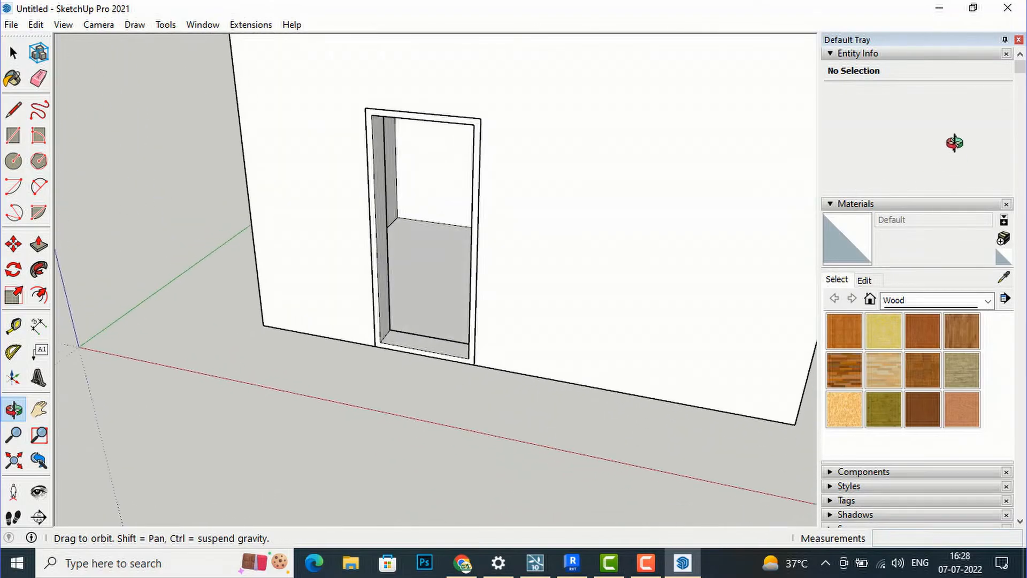
- Make all the connected geometry of the door frame into a group separate from the walls
{"action": "left_click", "coordinate": [13, 52]}
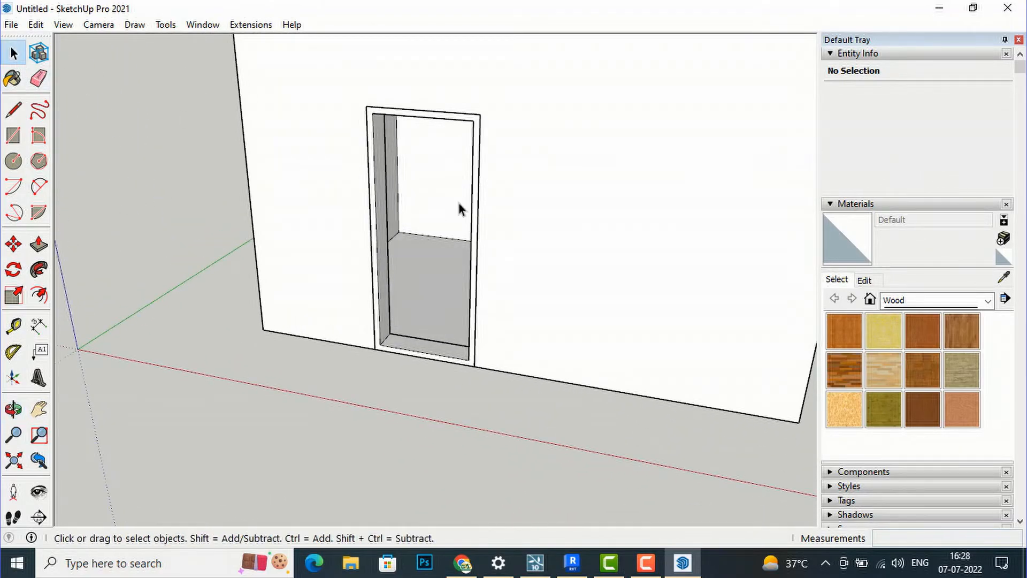
{"action": "triple_click", "coordinate": [381, 187]}
{"action": "right_click", "coordinate": [381, 185]}
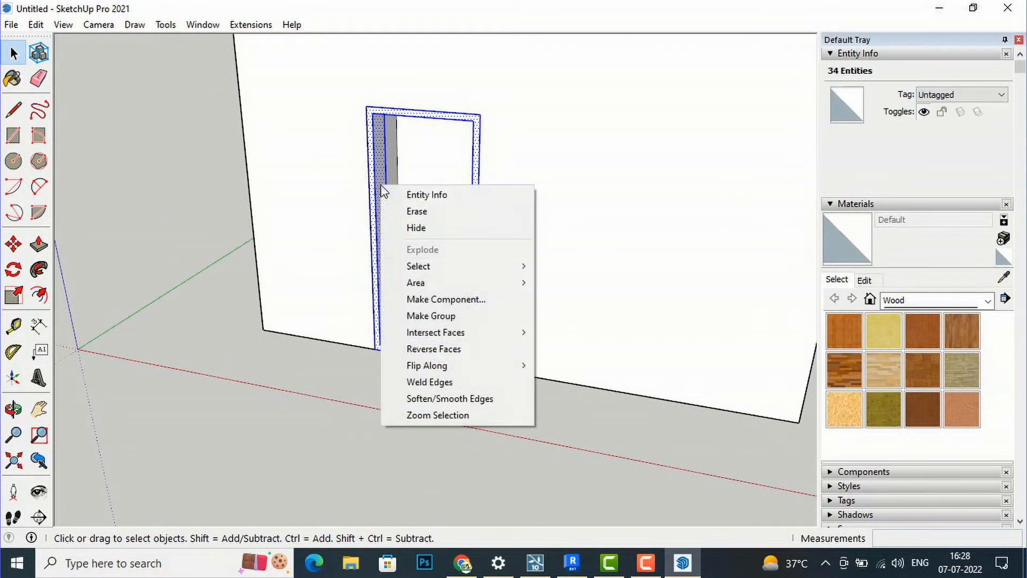
{"action": "left_click", "coordinate": [428, 317]}
{"action": "left_click", "coordinate": [404, 389]}
{"action": "left_click", "coordinate": [389, 295]}
{"action": "left_click", "coordinate": [341, 300]}
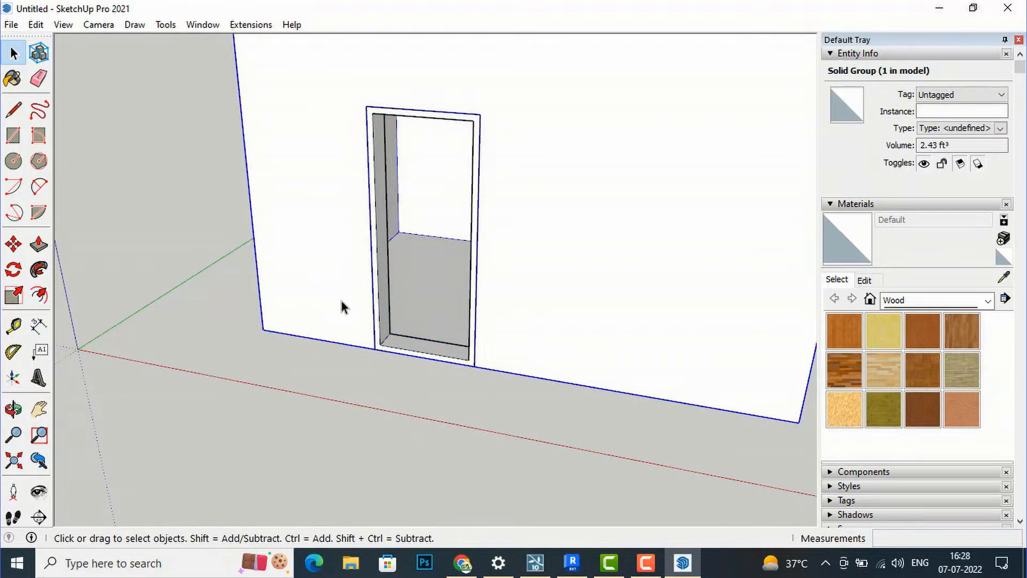
{"action": "scroll", "coordinate": [333, 375], "scroll_direction": "down", "scroll_amount": 3}
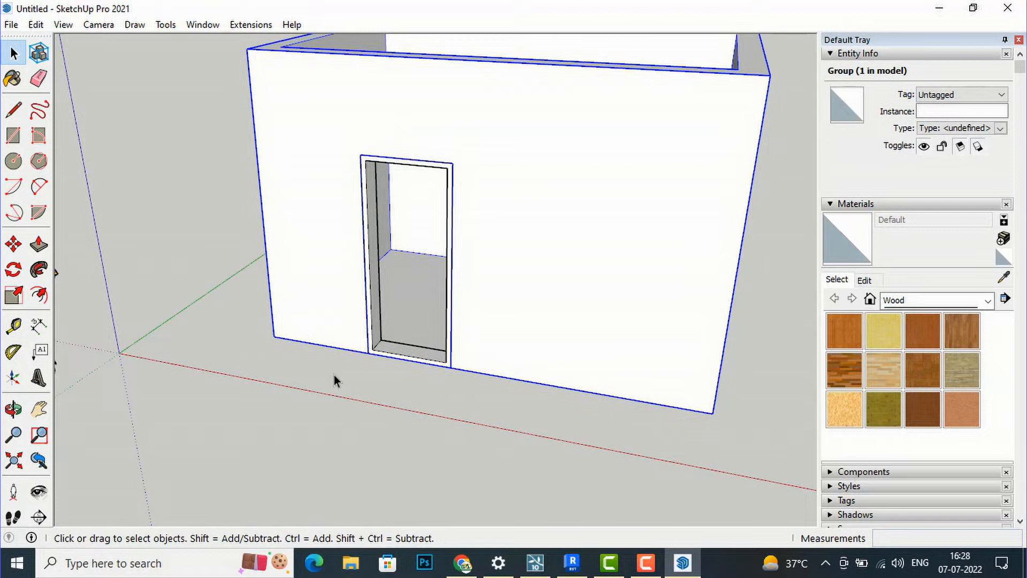
{"action": "left_click", "coordinate": [172, 243]}
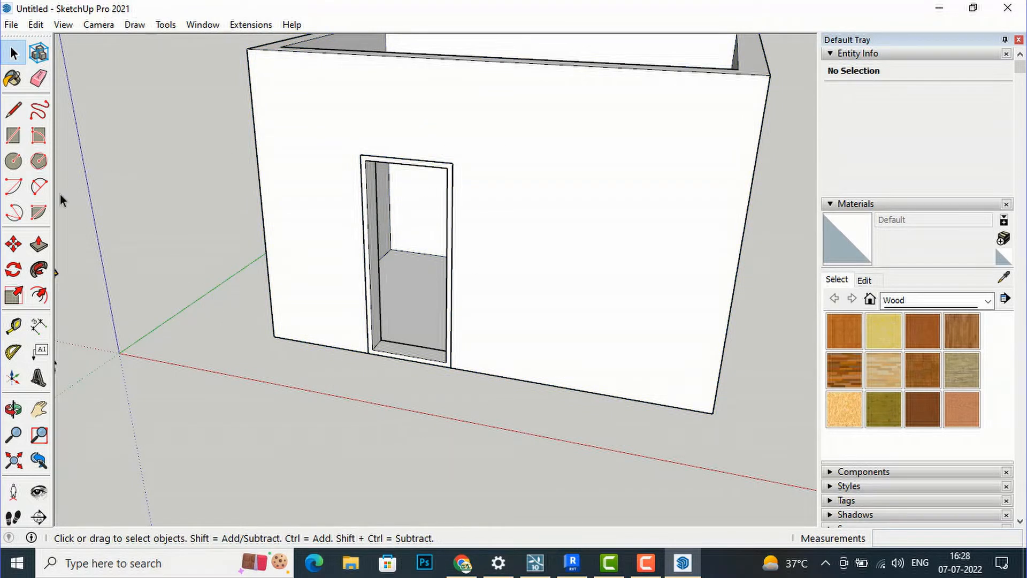
- Draw a 2' 8" by 6' 8" rectangle across the frame's inner opening on the outer side, between opposite inner corners
{"action": "left_click", "coordinate": [13, 136]}
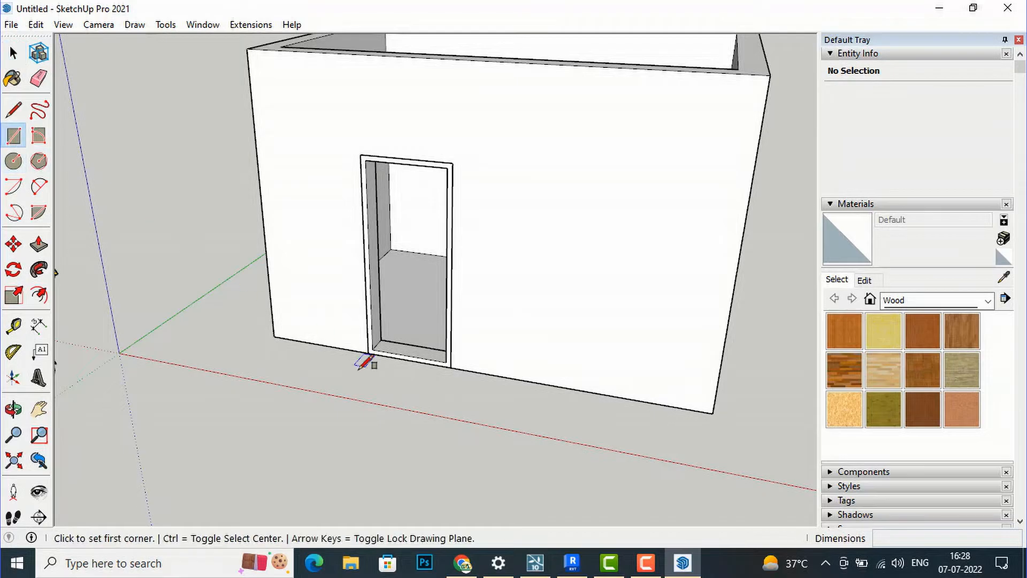
{"action": "left_click", "coordinate": [447, 363]}
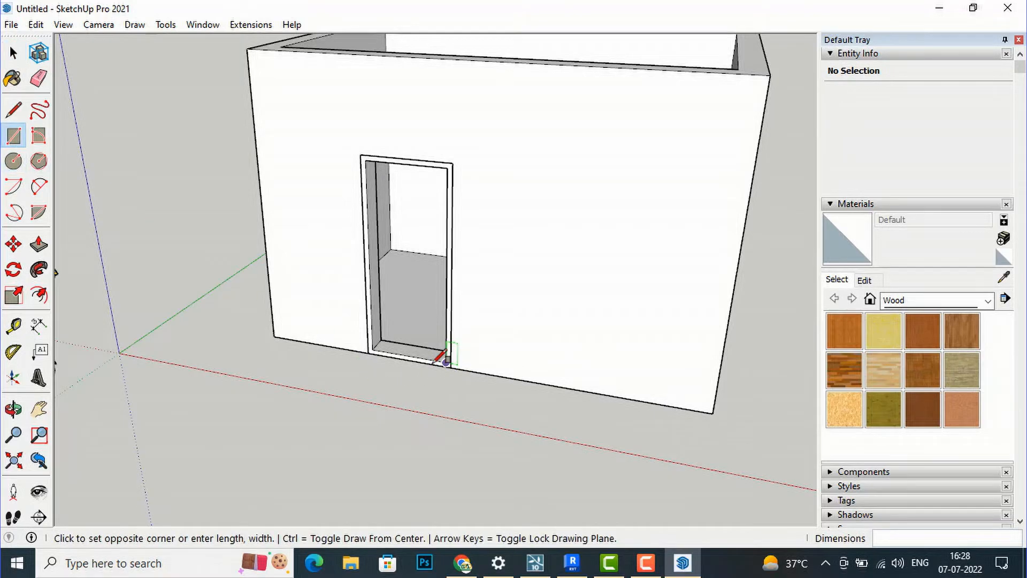
{"action": "left_click", "coordinate": [366, 159]}
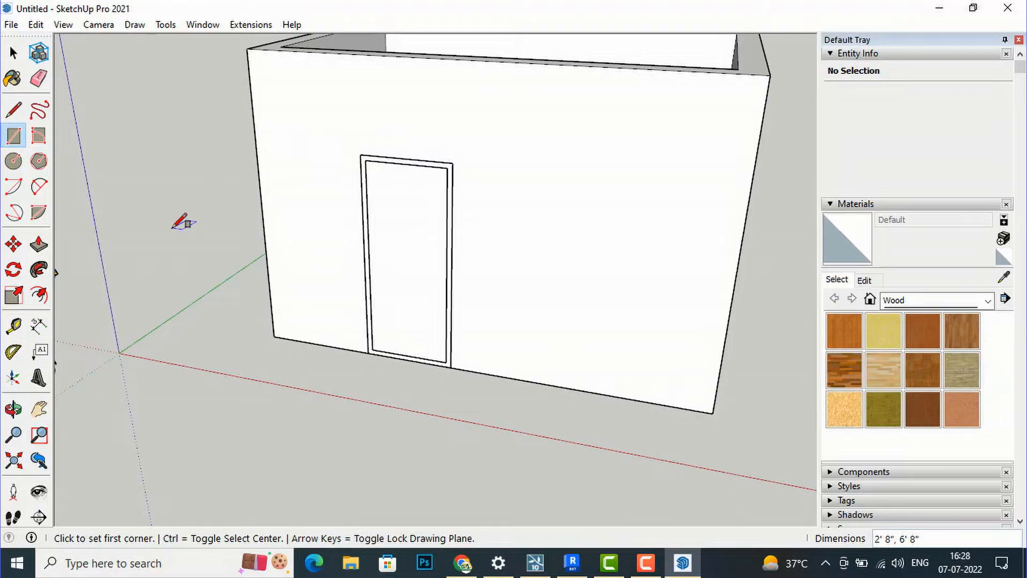
{"action": "left_click", "coordinate": [13, 52]}
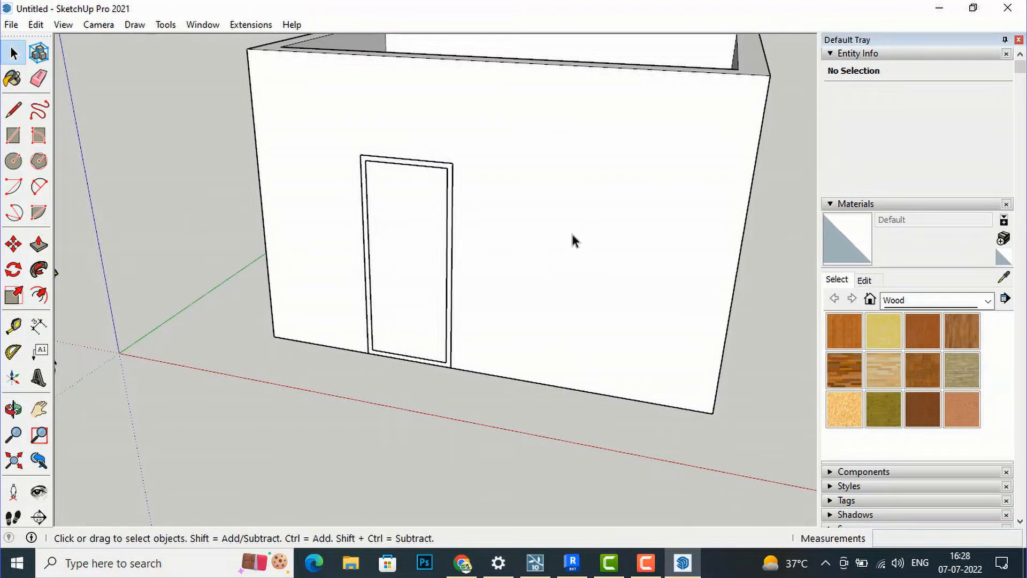
- Move the new door panel face with its edges inward from a lower corner to the midpoint of the frame's depth
{"action": "key", "text": "o"}
{"action": "left_click_drag", "start_coordinate": [593, 187], "coordinate": [277, 272]}
{"action": "left_click", "coordinate": [13, 52]}
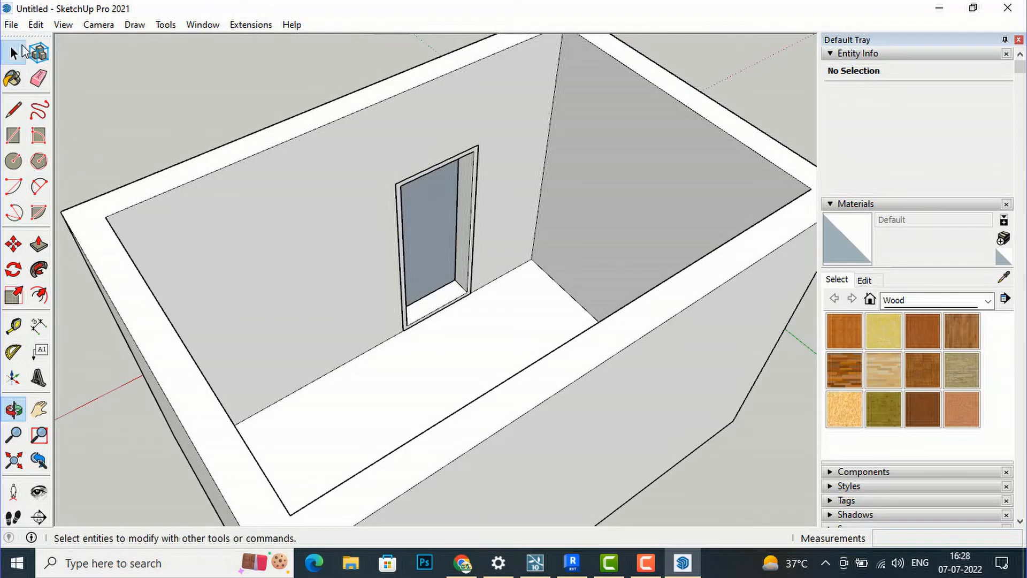
{"action": "double_click", "coordinate": [442, 231]}
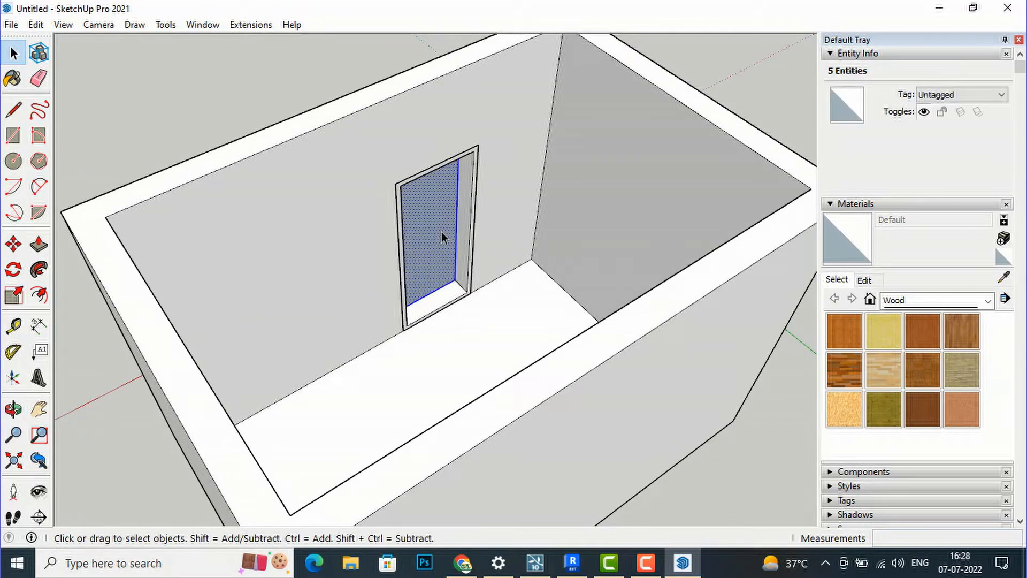
{"action": "left_click", "coordinate": [13, 245]}
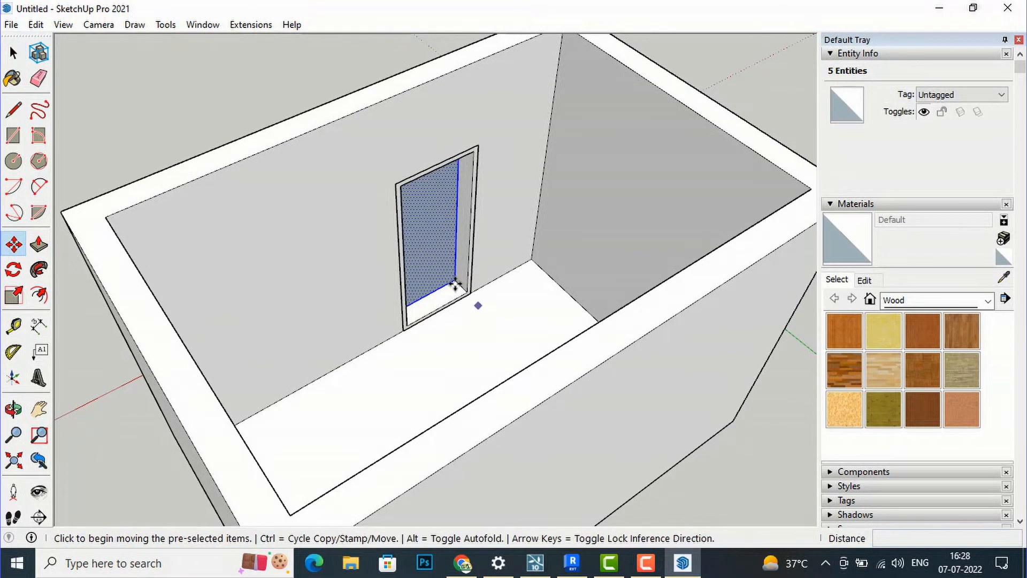
{"action": "scroll", "coordinate": [452, 279], "scroll_direction": "up", "scroll_amount": 3}
{"action": "scroll", "coordinate": [453, 279], "scroll_direction": "up", "scroll_amount": 2}
{"action": "left_click", "coordinate": [458, 279]}
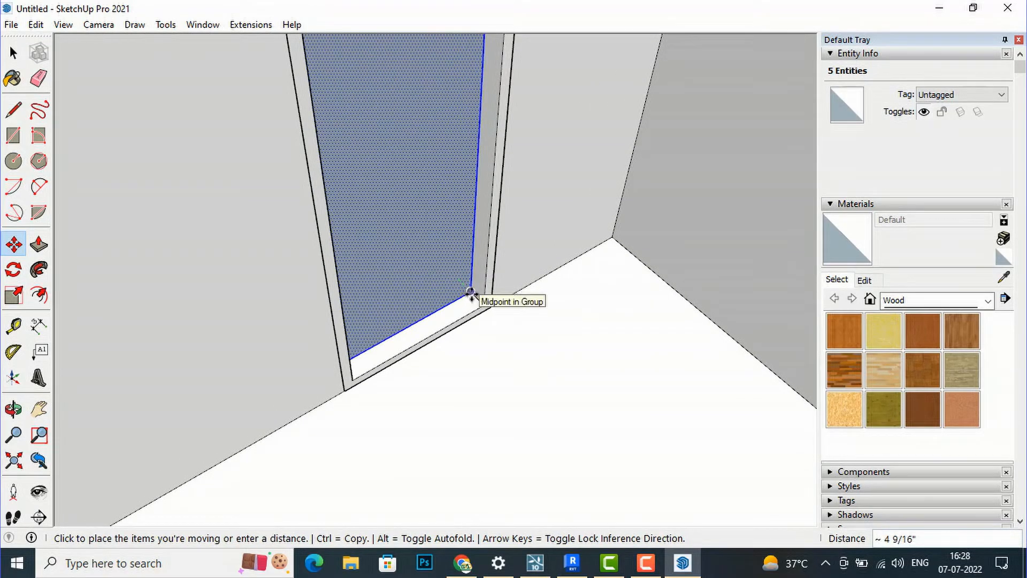
{"action": "left_click", "coordinate": [470, 293]}
{"action": "key", "text": "o"}
{"action": "left_click_drag", "start_coordinate": [470, 374], "coordinate": [536, 477]}
{"action": "scroll", "coordinate": [537, 477], "scroll_direction": "down", "scroll_amount": 2}
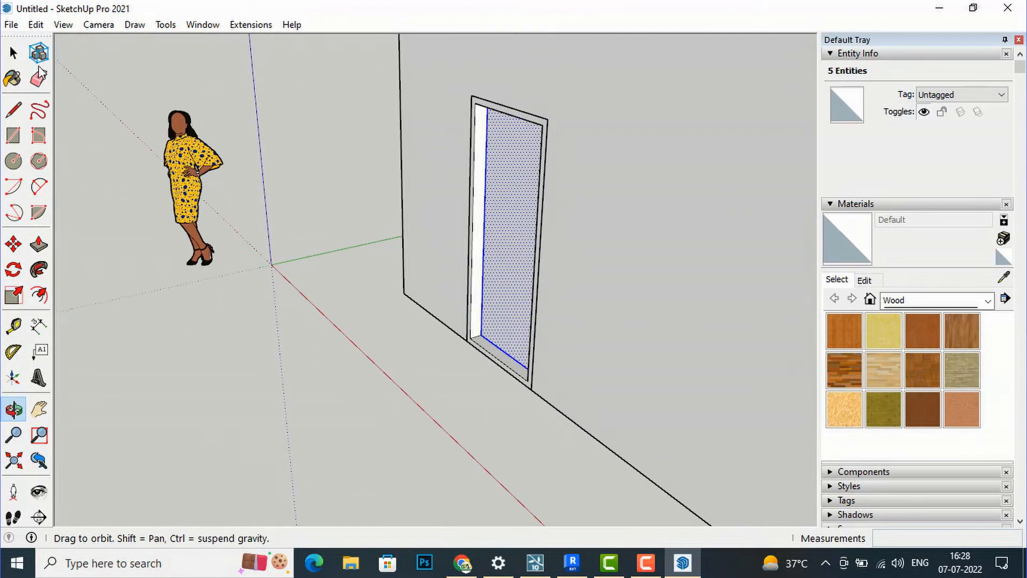
{"action": "left_click", "coordinate": [13, 52]}
{"action": "left_click", "coordinate": [344, 123]}
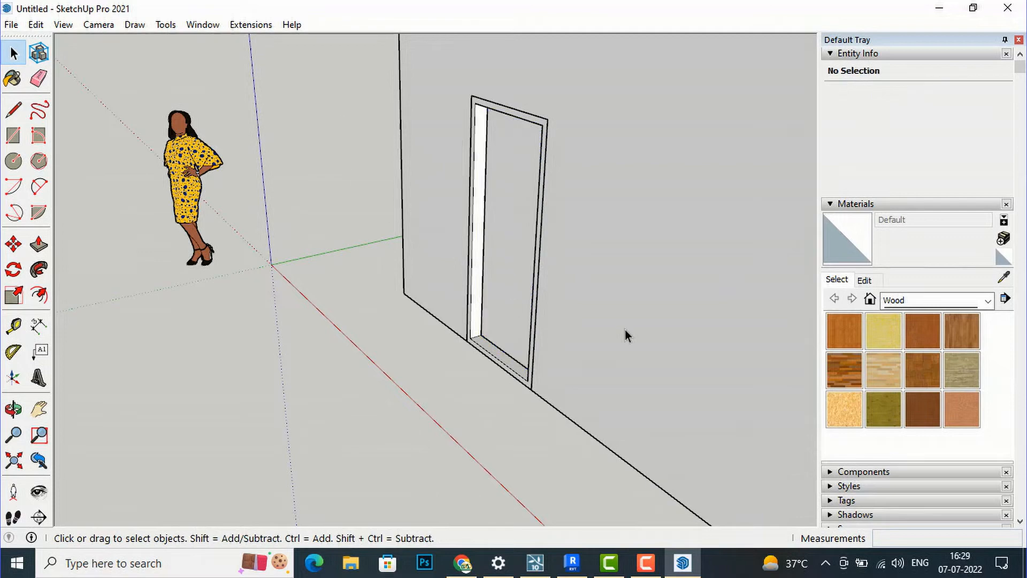
- Push/Pull the door panel face from inside the room by 1" to give the panel thickness
{"action": "key", "text": "o"}
{"action": "left_click_drag", "start_coordinate": [646, 293], "coordinate": [236, 424]}
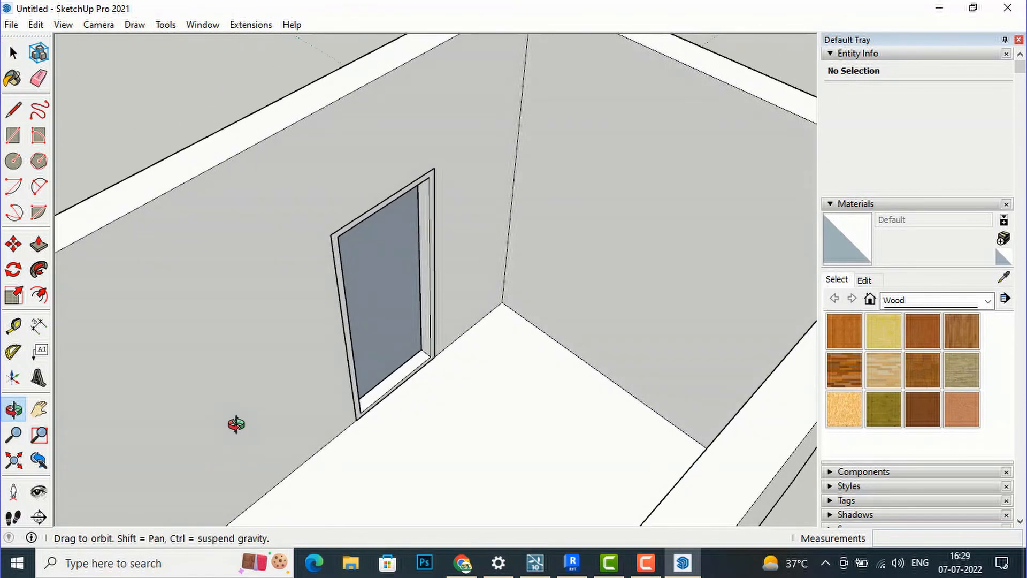
{"action": "left_click", "coordinate": [39, 244]}
{"action": "scroll", "coordinate": [390, 321], "scroll_direction": "up", "scroll_amount": 2}
{"action": "scroll", "coordinate": [389, 321], "scroll_direction": "up", "scroll_amount": 2}
{"action": "left_click", "coordinate": [390, 318]}
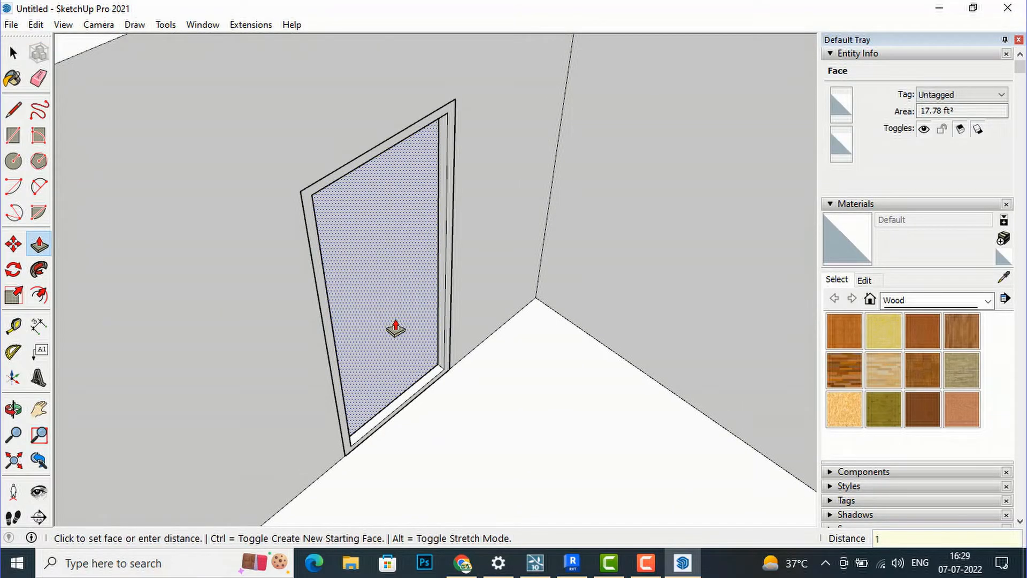
{"action": "left_click", "coordinate": [396, 328]}
- Paint the outer face of the door panel with Wood Bamboo and the door frame with Wood Cherry Original
{"action": "key", "text": "o"}
{"action": "left_click_drag", "start_coordinate": [539, 474], "coordinate": [999, 400]}
{"action": "scroll", "coordinate": [518, 415], "scroll_direction": "down", "scroll_amount": 2}
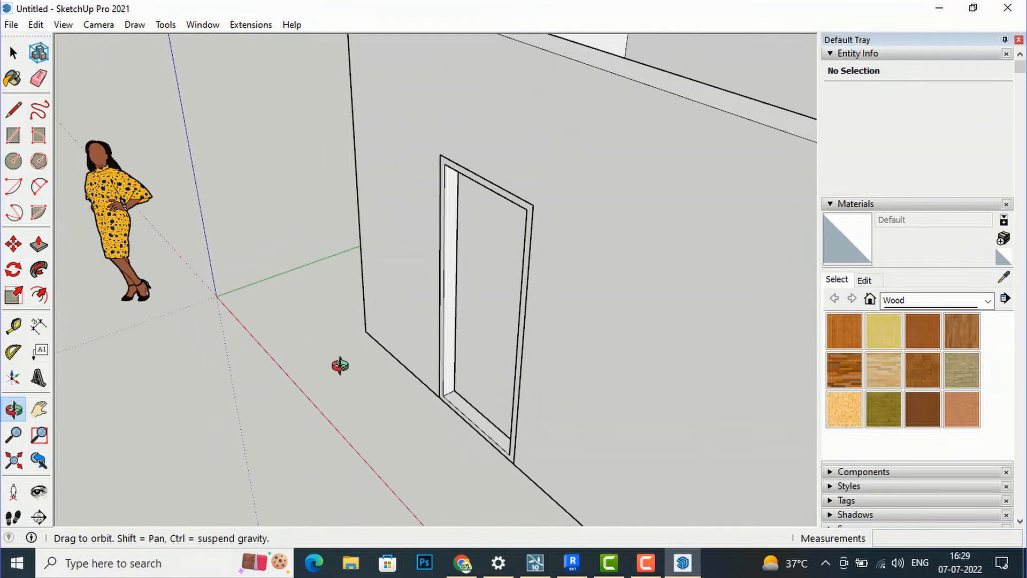
{"action": "scroll", "coordinate": [336, 369], "scroll_direction": "down", "scroll_amount": 2}
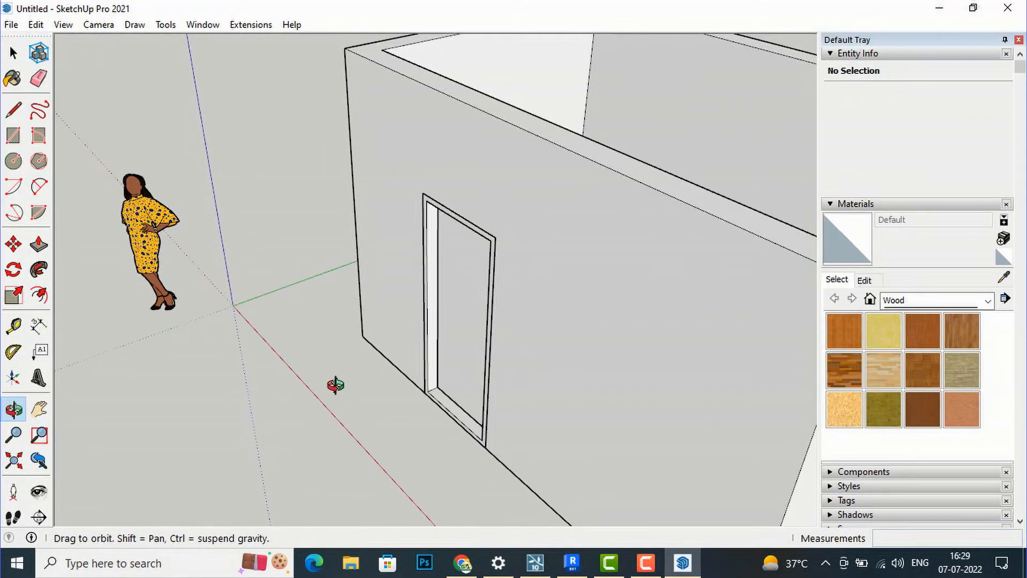
{"action": "left_click_drag", "start_coordinate": [335, 385], "coordinate": [540, 281]}
{"action": "left_click", "coordinate": [855, 333]}
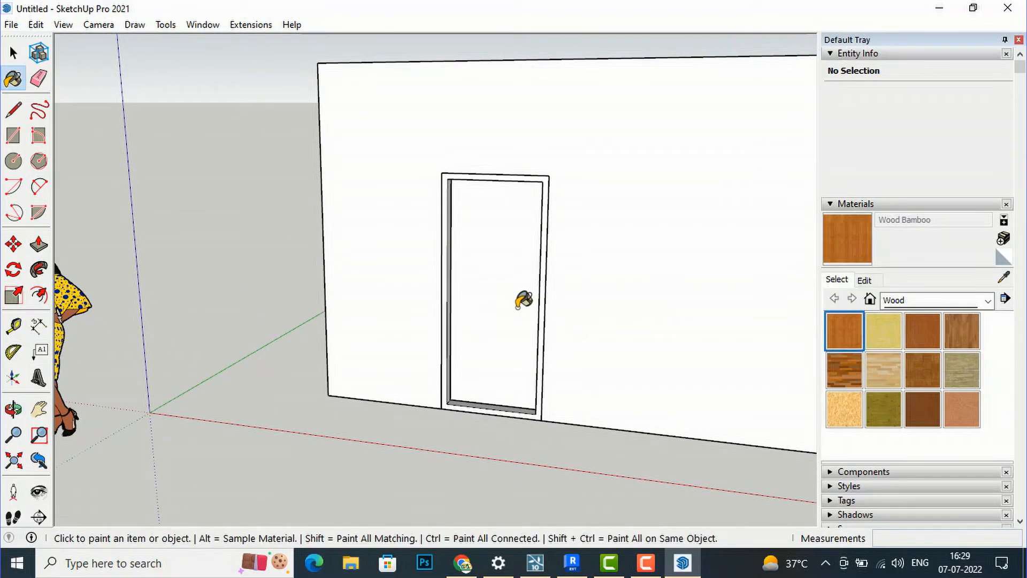
{"action": "left_click", "coordinate": [520, 303]}
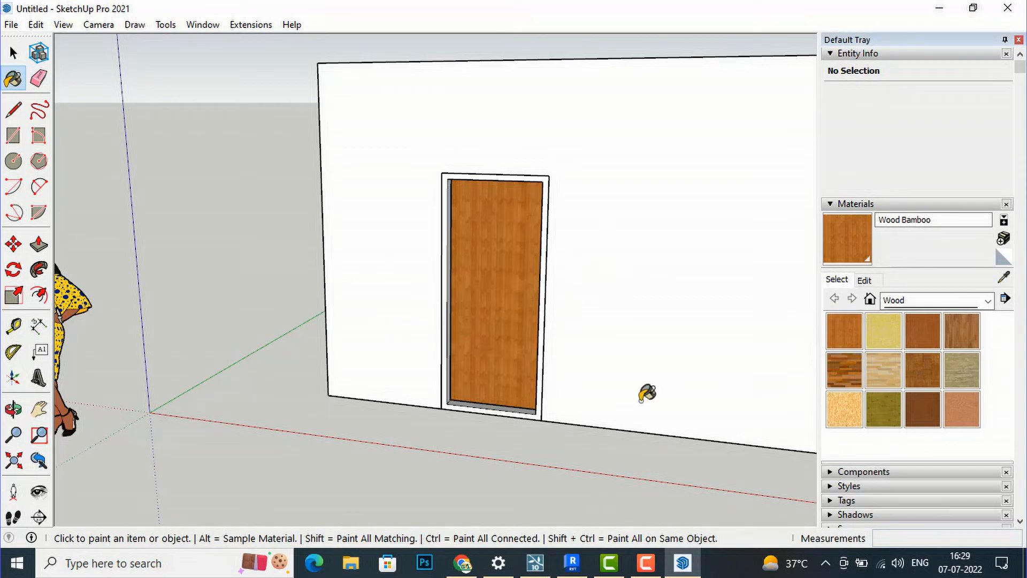
{"action": "left_click", "coordinate": [931, 321]}
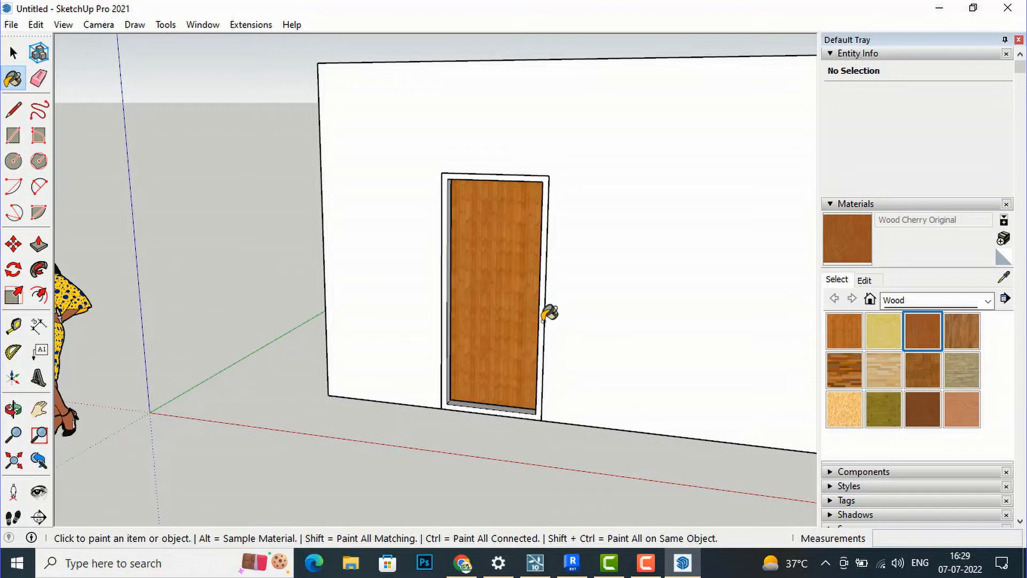
{"action": "left_click", "coordinate": [547, 313]}
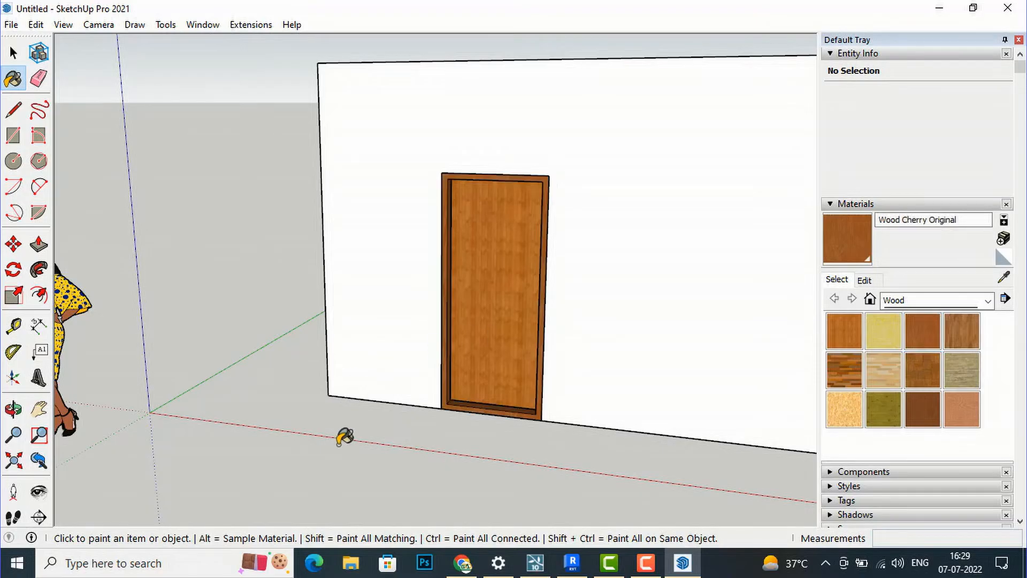
- Draw a rectangle of about 5' 3" by 4 11/16" on the outer wall just above the door, overhanging it on both sides
{"action": "key", "text": "o"}
{"action": "left_click_drag", "start_coordinate": [692, 316], "coordinate": [781, 355]}
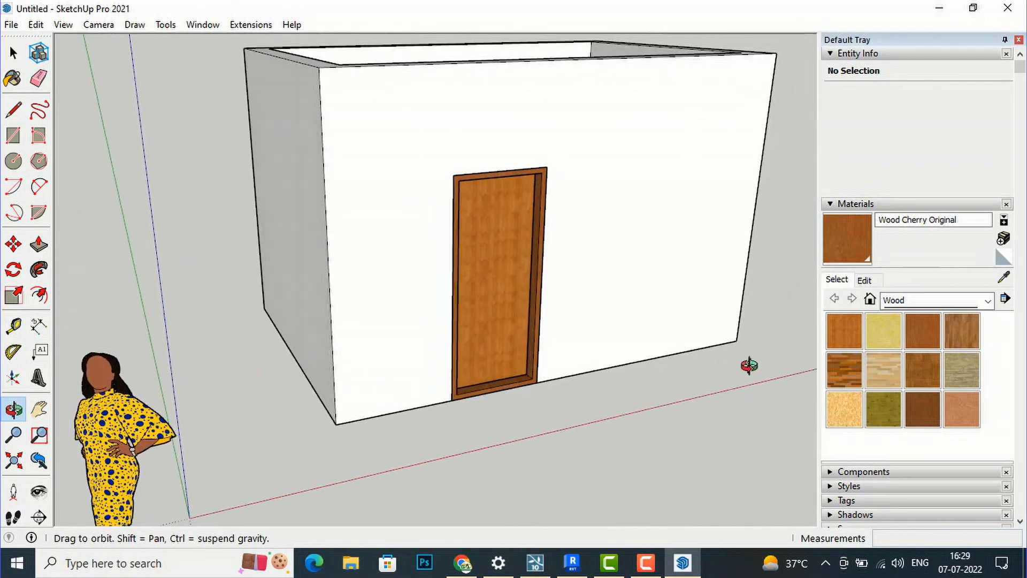
{"action": "left_click_drag", "start_coordinate": [651, 394], "coordinate": [339, 436]}
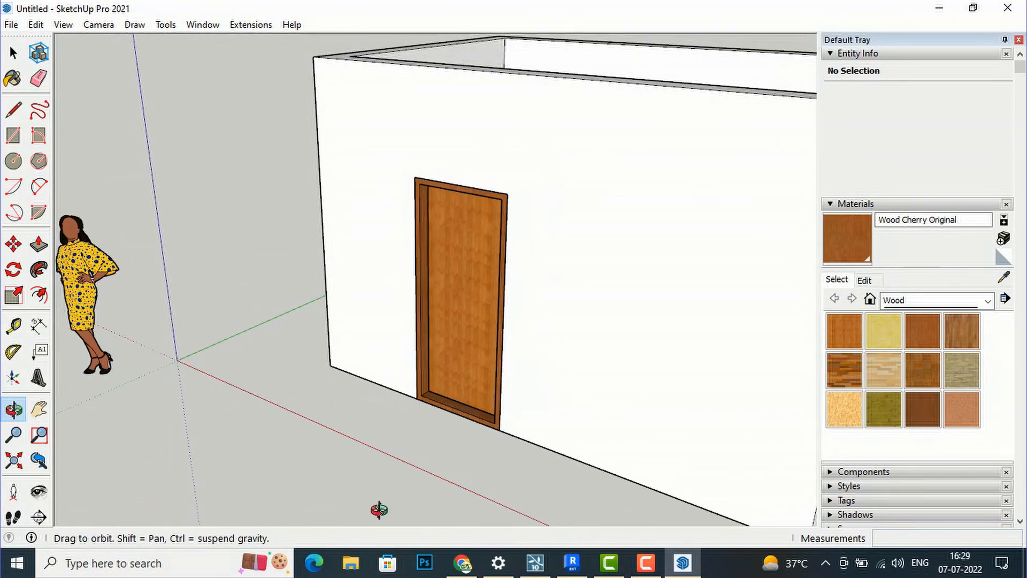
{"action": "left_click", "coordinate": [13, 135]}
{"action": "left_click", "coordinate": [377, 153]}
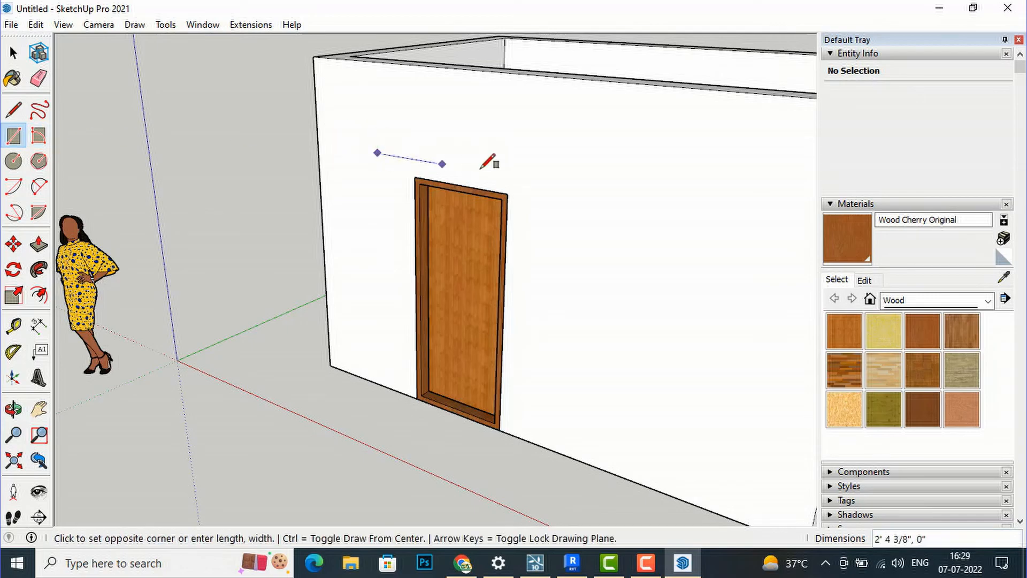
{"action": "scroll", "coordinate": [535, 146], "scroll_direction": "up", "scroll_amount": 1}
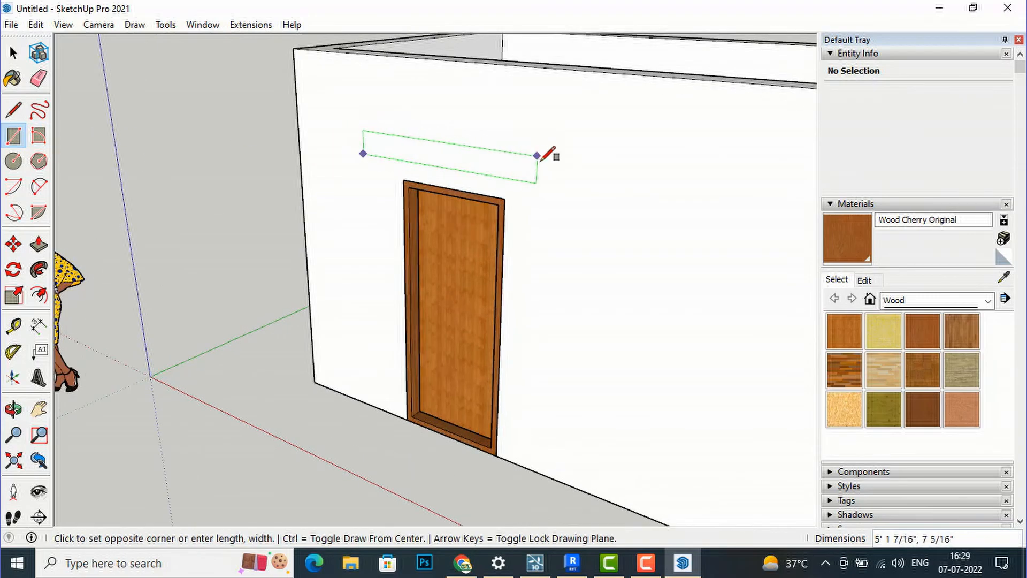
{"action": "left_click", "coordinate": [542, 166]}
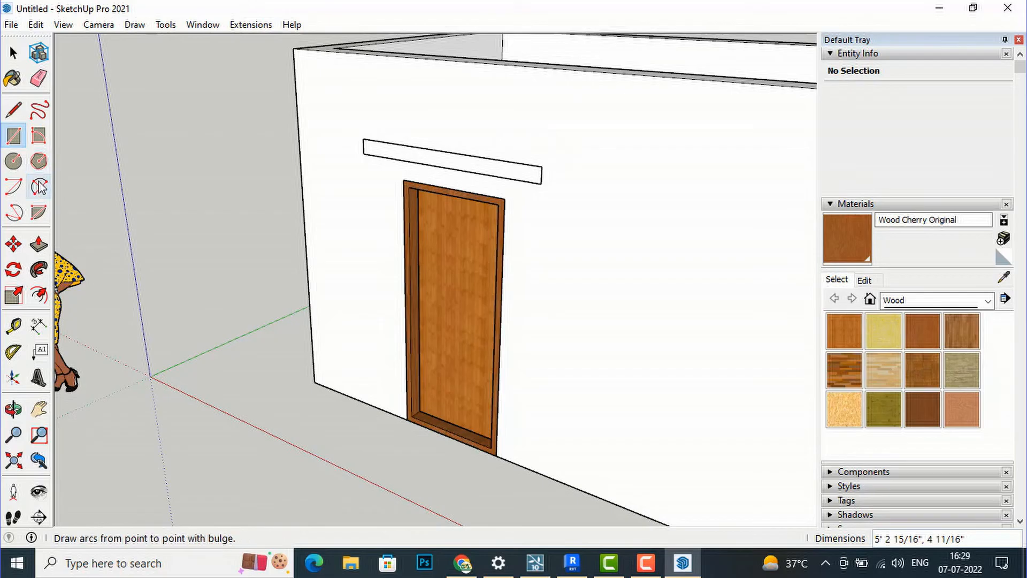
- Pull the rectangle above the door outward by about 1' 4 7/8" to form a canopy slab
{"action": "left_click", "coordinate": [38, 244]}
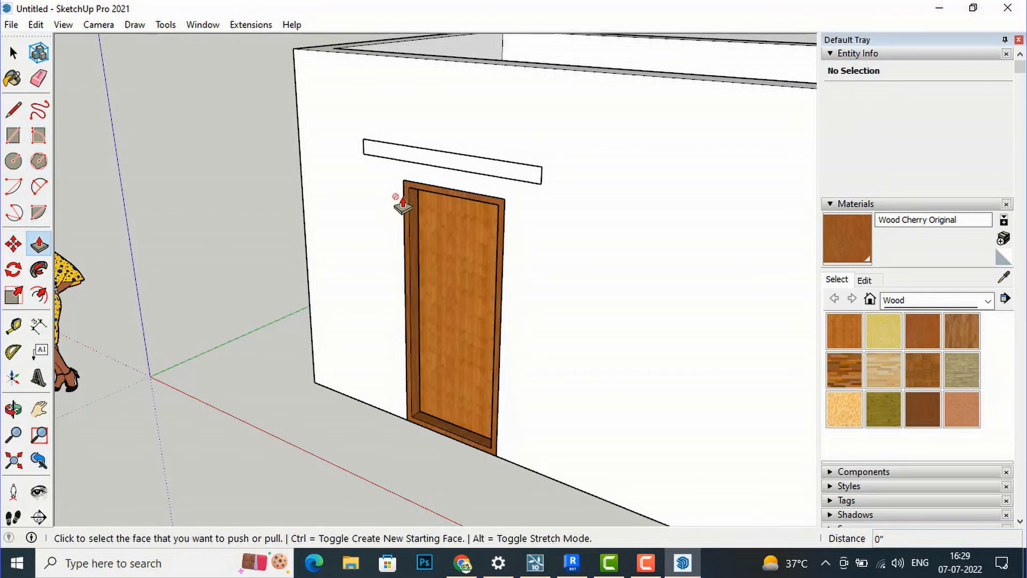
{"action": "left_click", "coordinate": [434, 158]}
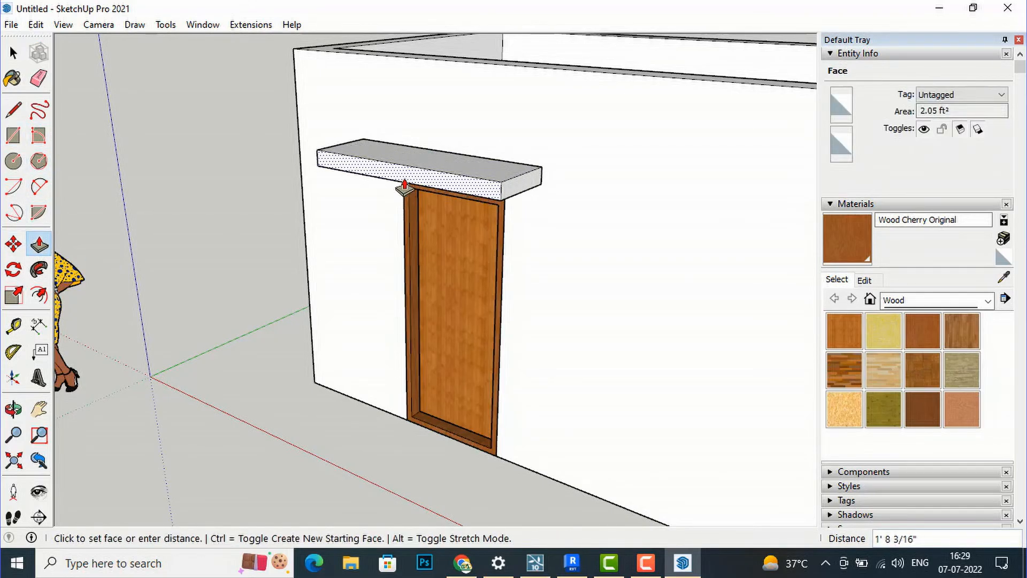
{"action": "left_click", "coordinate": [403, 187]}
{"action": "key", "text": "space"}
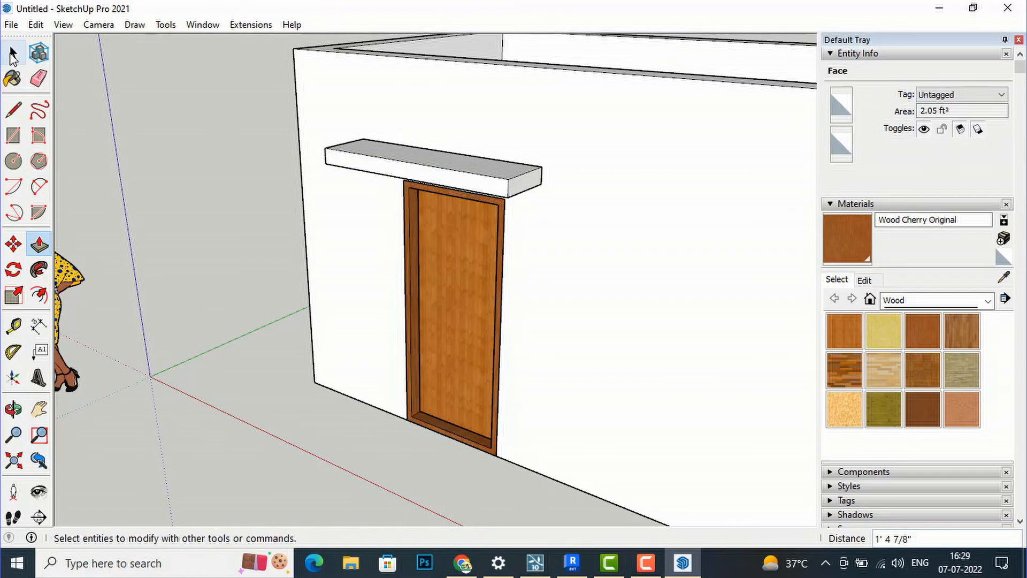
{"action": "key", "text": "o"}
{"action": "left_click_drag", "start_coordinate": [596, 379], "coordinate": [638, 292]}
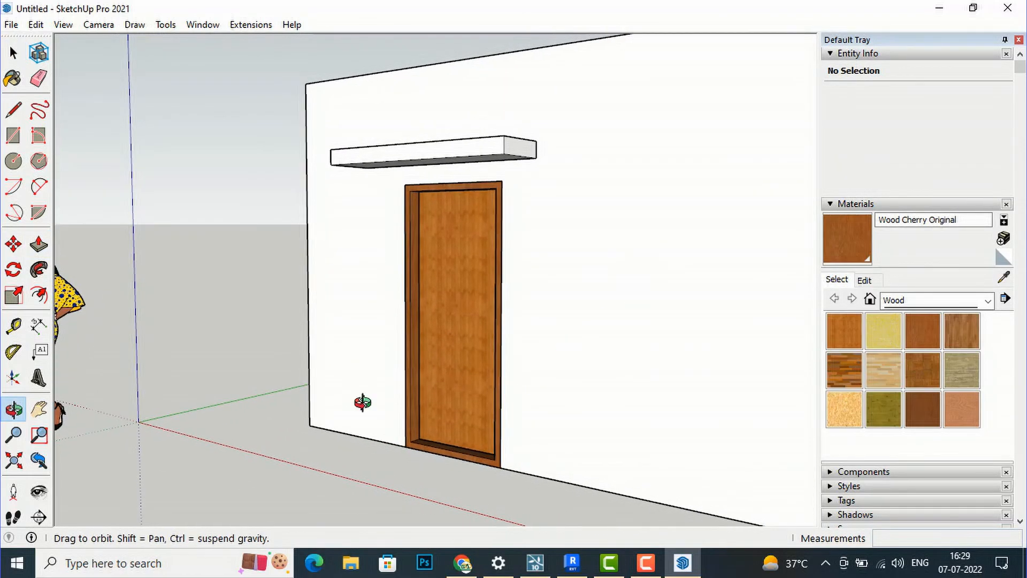
{"action": "scroll", "coordinate": [285, 440], "scroll_direction": "down", "scroll_amount": 4}
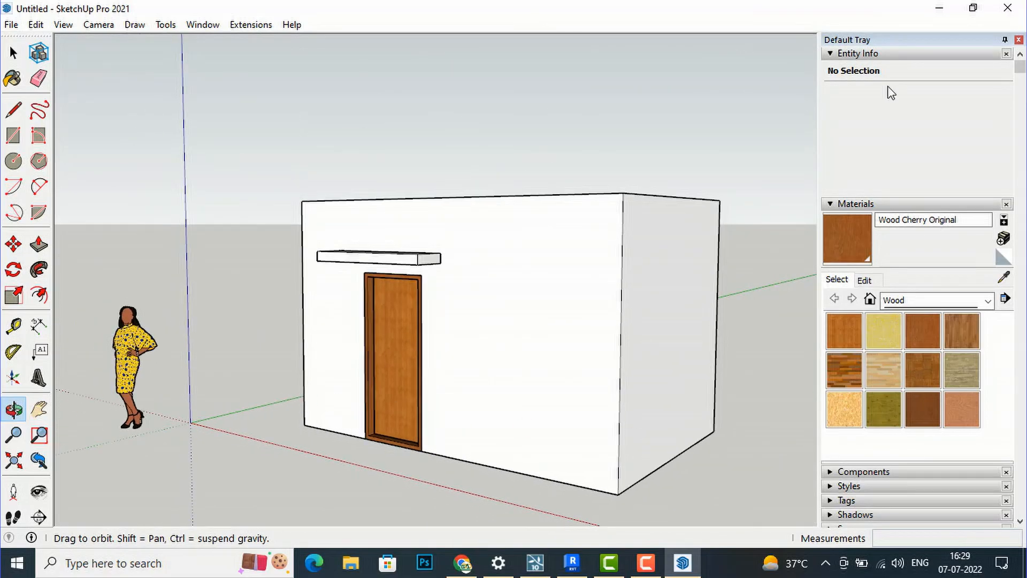
{"action": "left_click", "coordinate": [13, 53]}
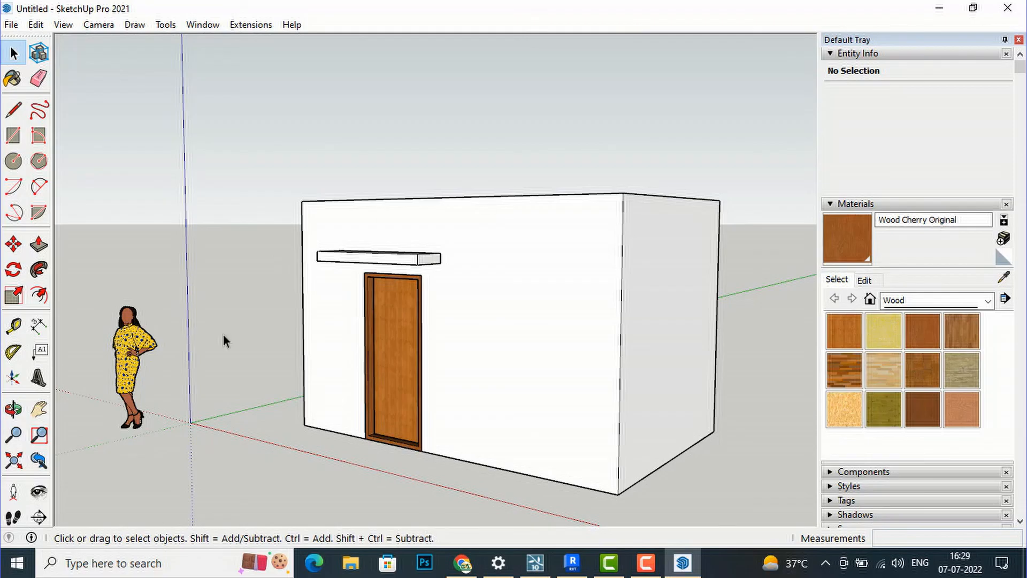